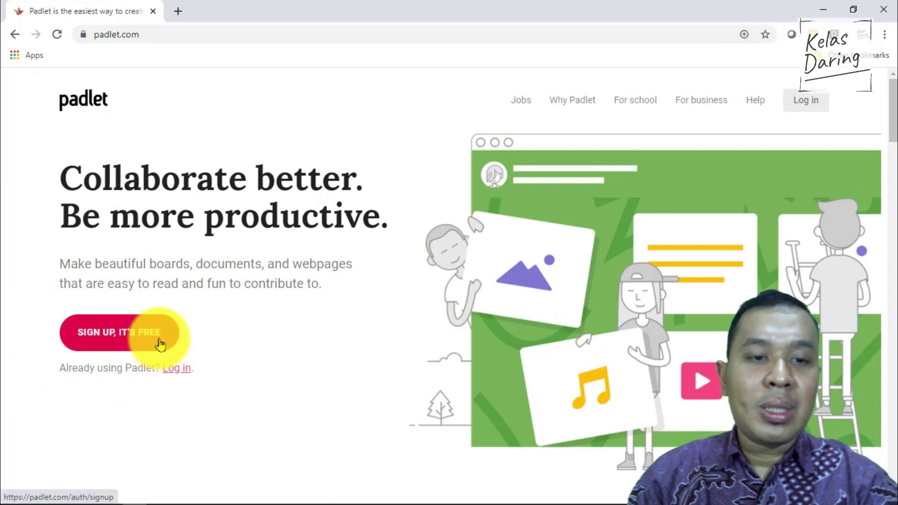
Sign up for Padlet with Google, using the first listed account
left_click(159, 345)
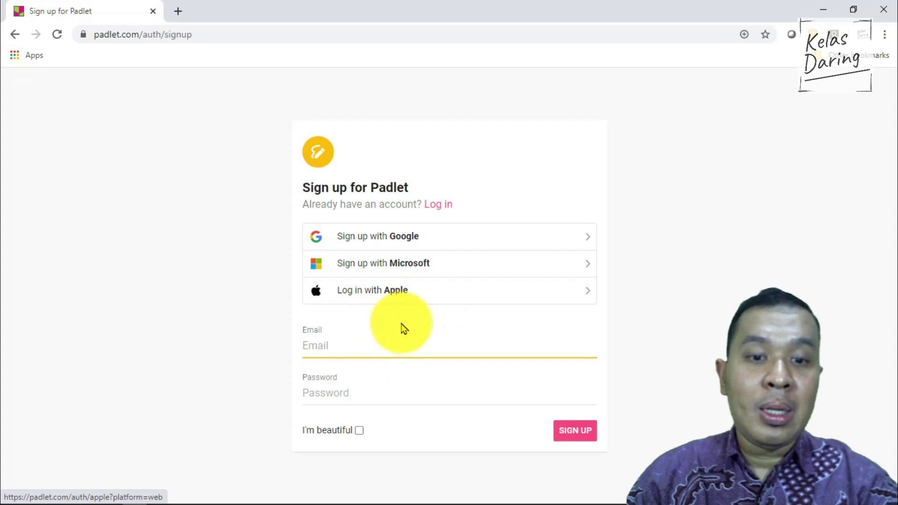
left_click(421, 249)
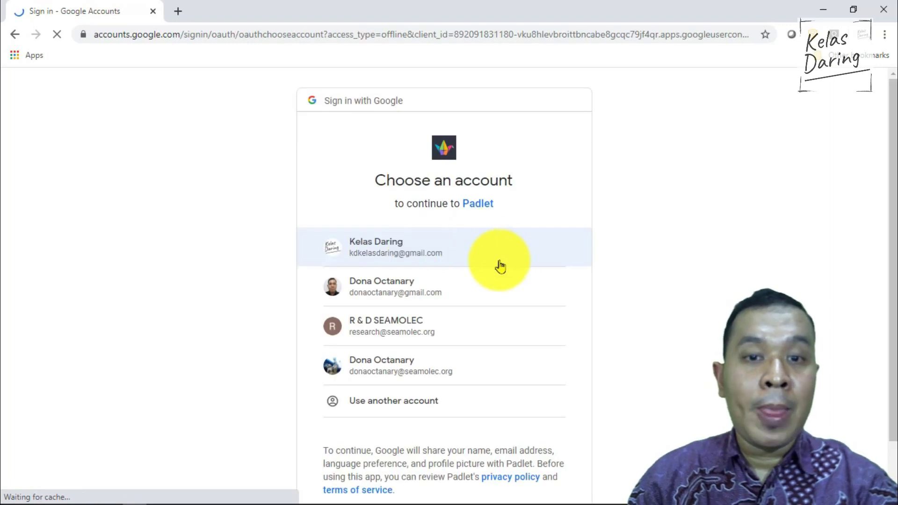
left_click(491, 265)
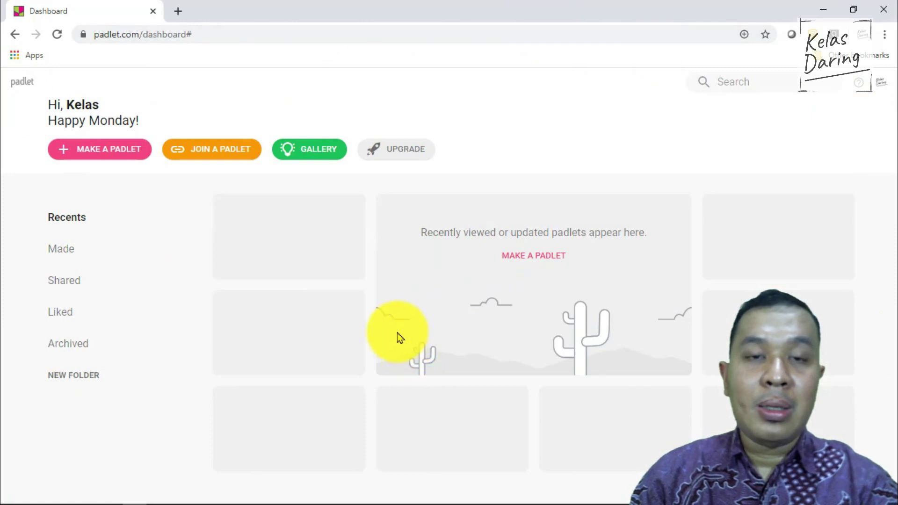
Make a new blank padlet with the Wall layout after looking over the available layouts
left_click(127, 162)
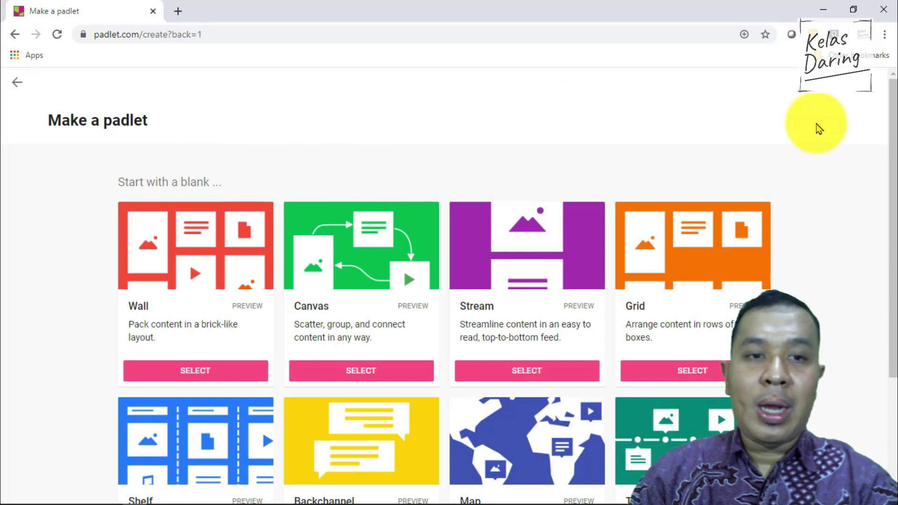
scroll(667, 244, "down", 1)
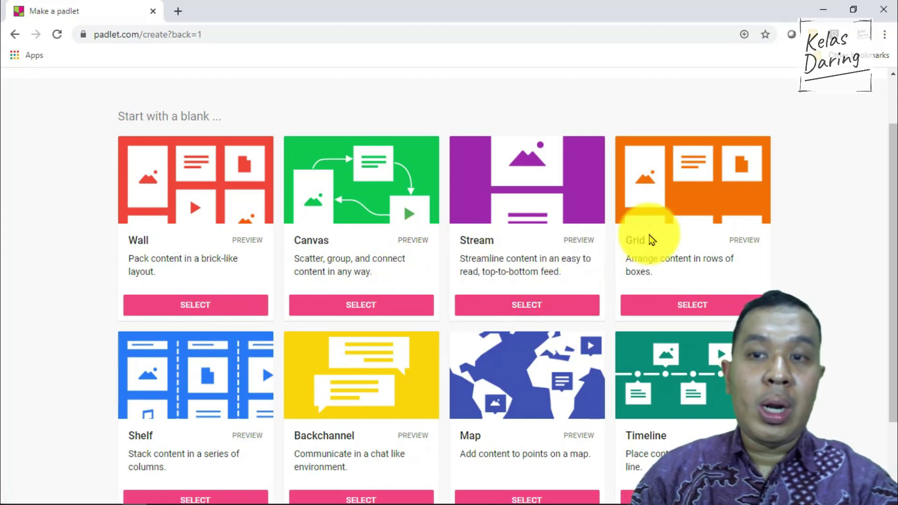
scroll(266, 357, "down", 2)
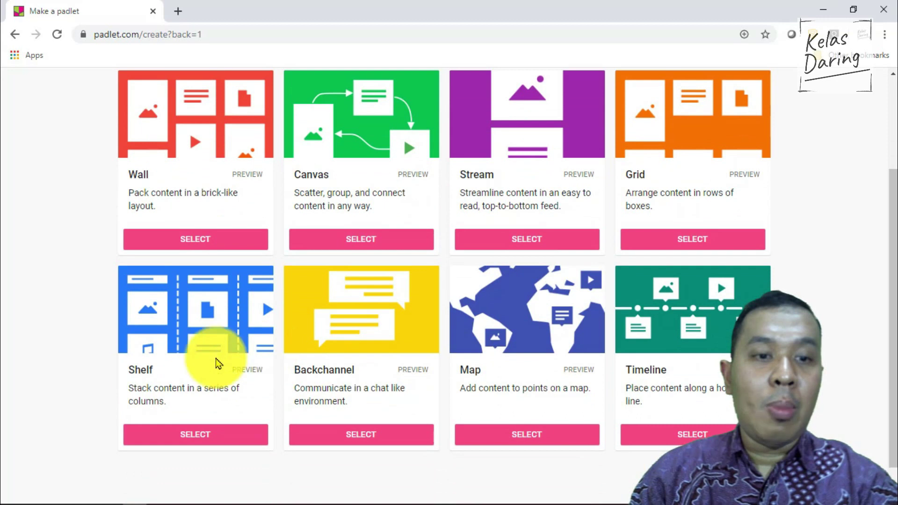
scroll(190, 367, "down", 1)
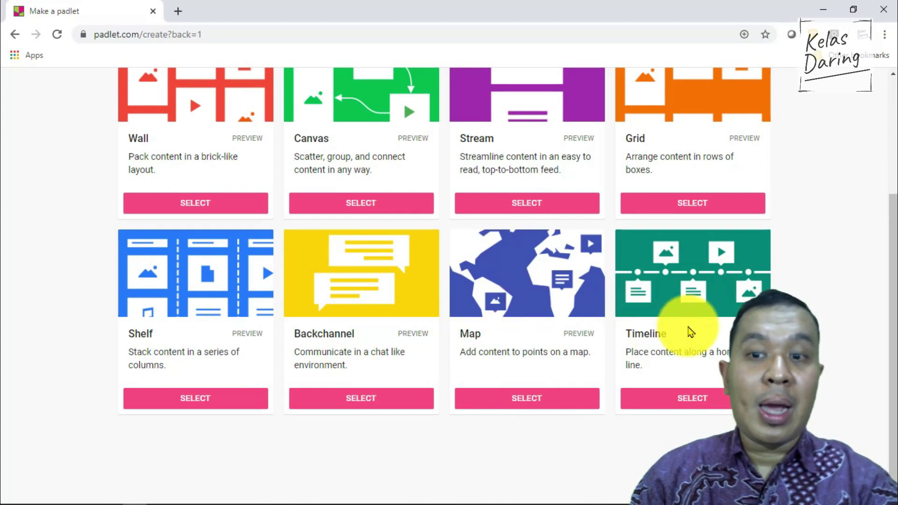
scroll(483, 334, "up", 1)
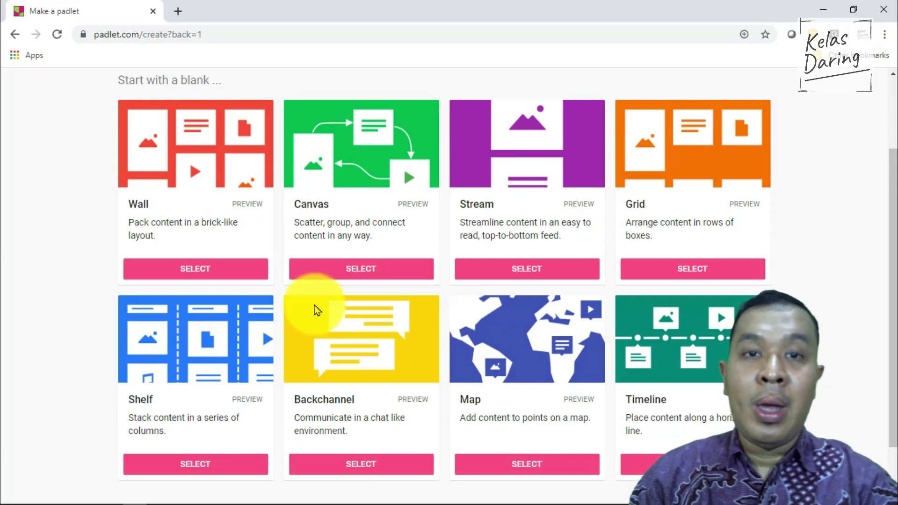
scroll(311, 301, "up", 3)
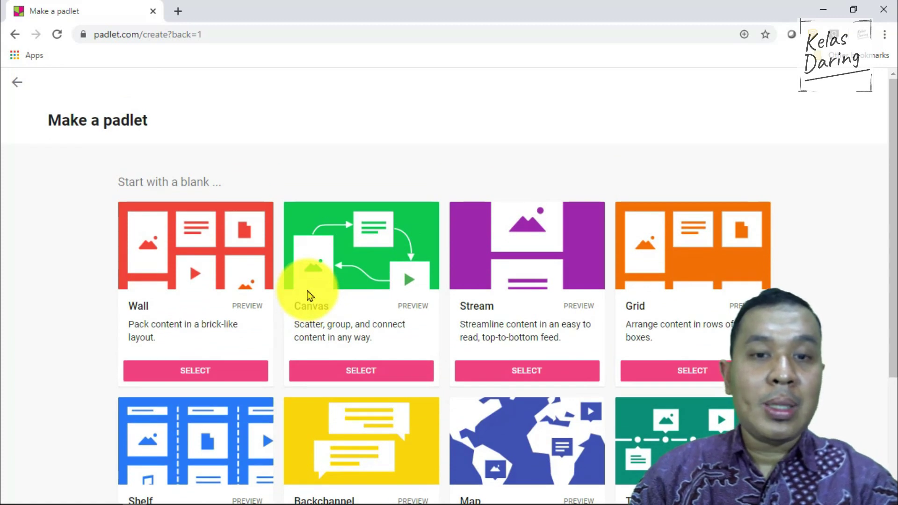
scroll(200, 307, "down", 2)
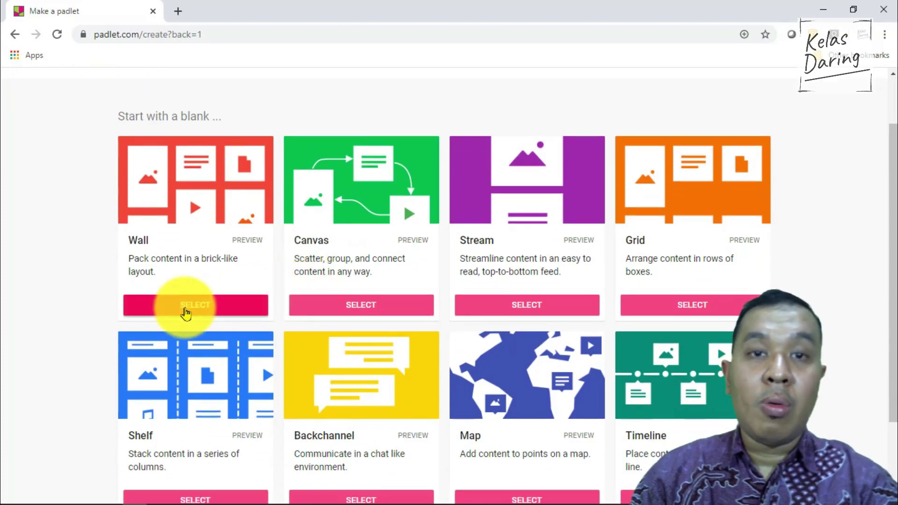
left_click(186, 305)
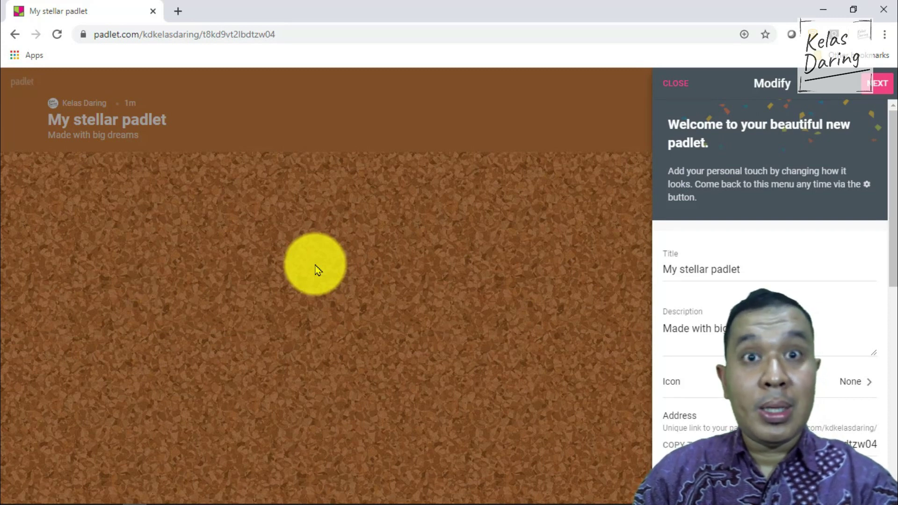
Set the padlet's title to "Mengenal Antariksa" and its description to "Silakan untuk berbagi cerita mengenai antariksa"
left_click(765, 270)
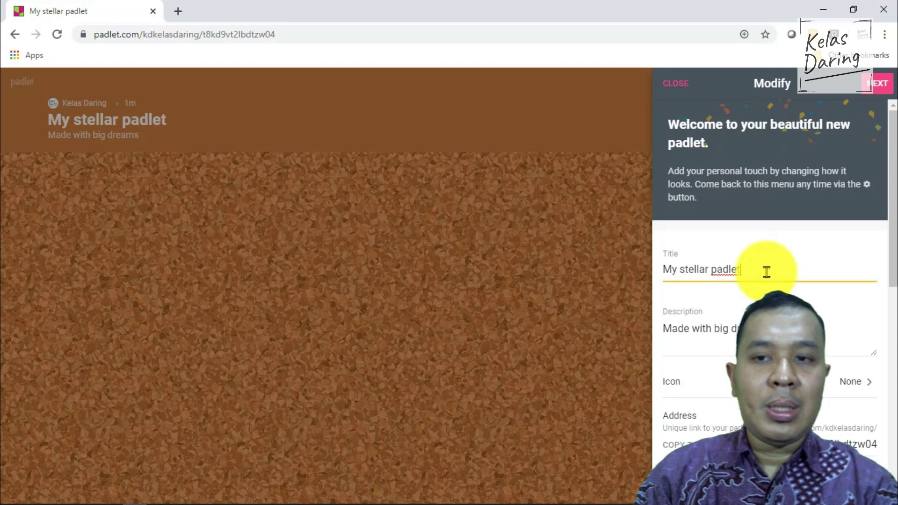
left_click_drag(759, 266, 605, 271)
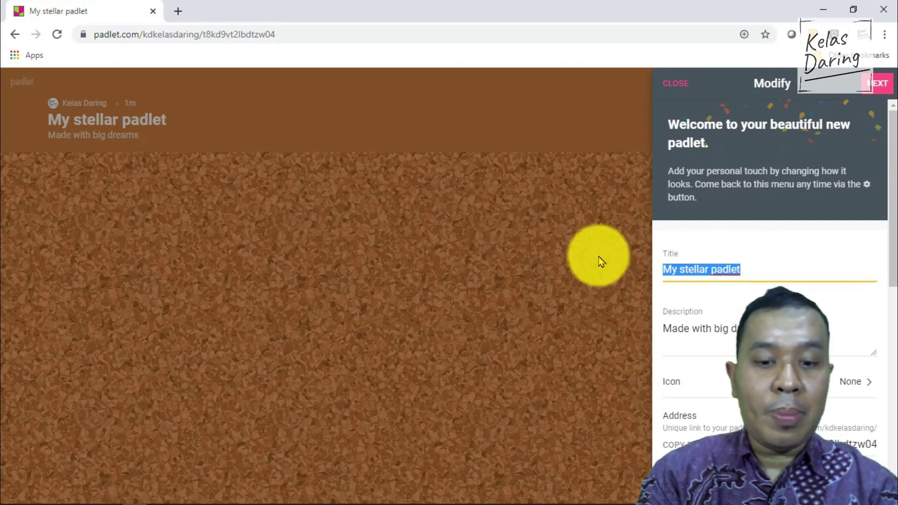
type("M")
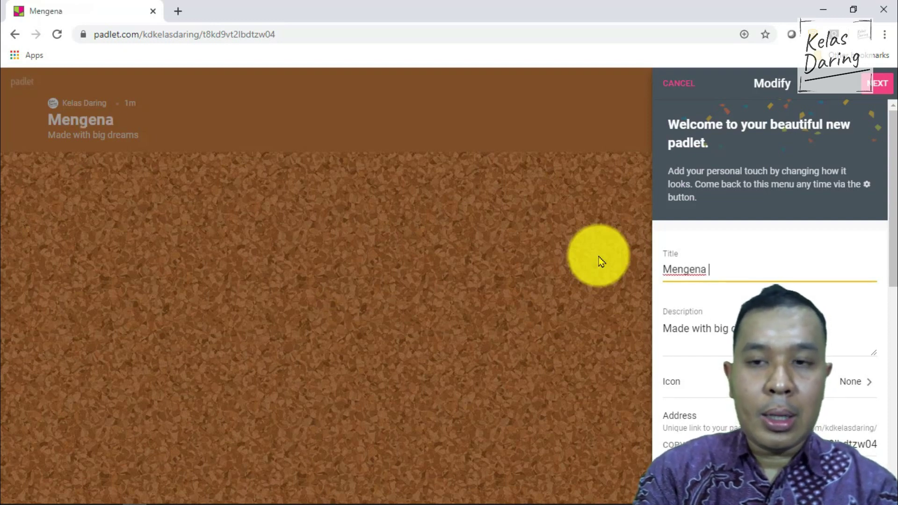
type("engenal Antariksa")
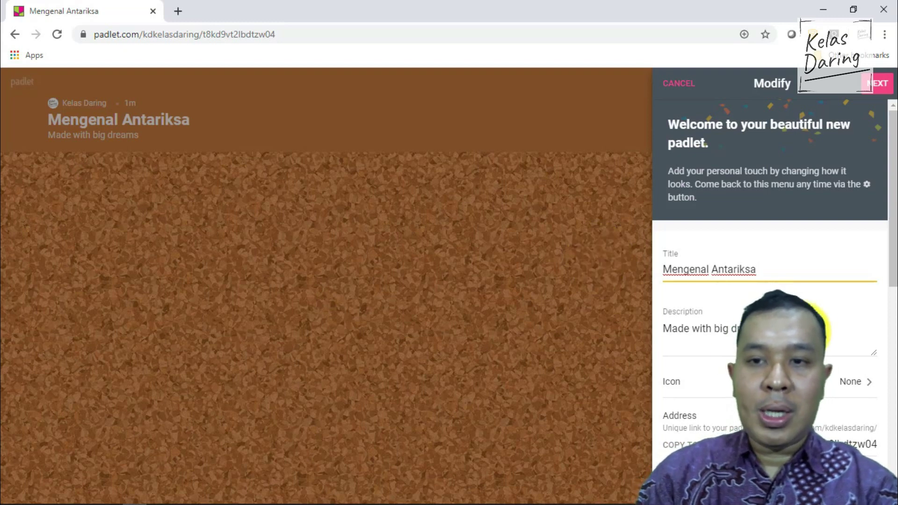
key("ctrl+a")
type("S")
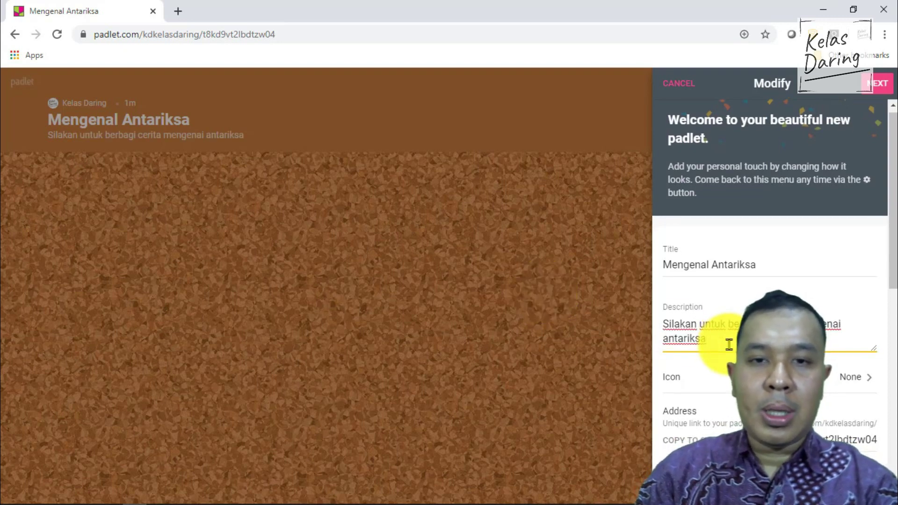
Copy the padlet's unique address to the clipboard
scroll(729, 344, "down", 1)
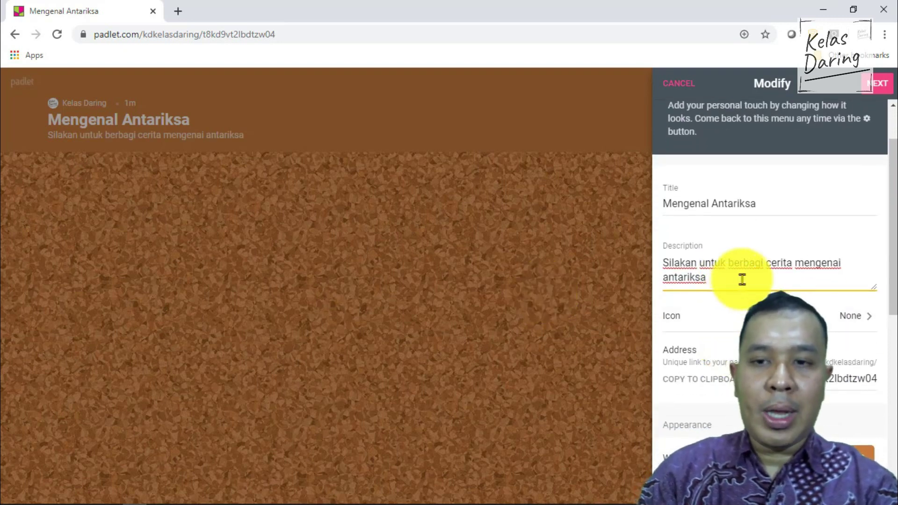
scroll(727, 346, "down", 1)
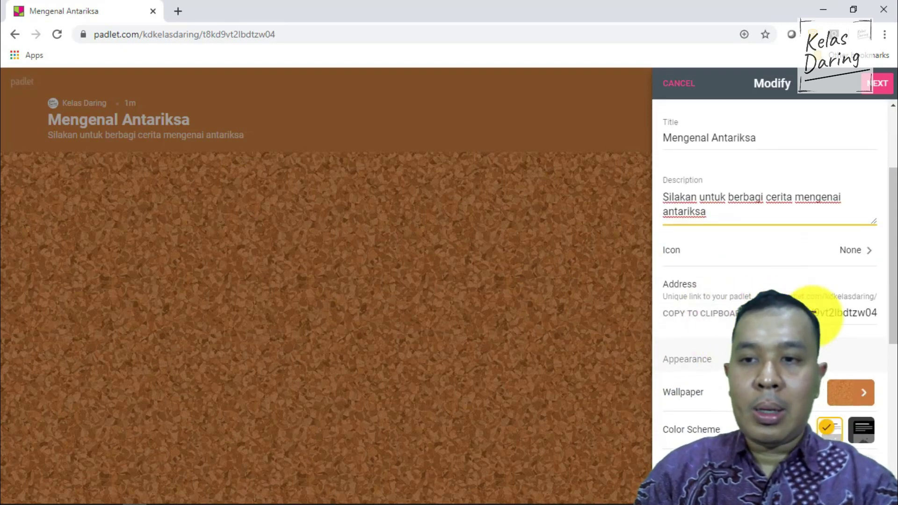
left_click(728, 324)
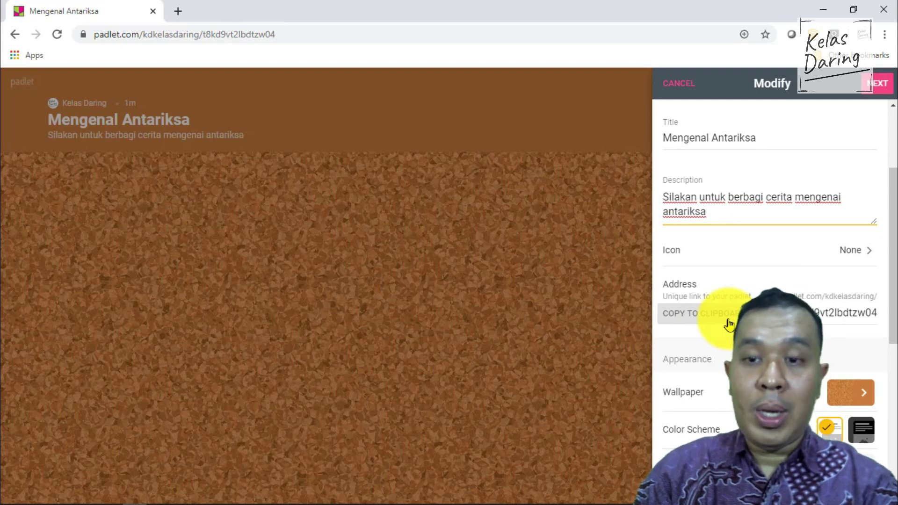
Try several textures such as Bricks and Thankful, and set the wallpaper to the light grey zigzag pattern
left_click(865, 402)
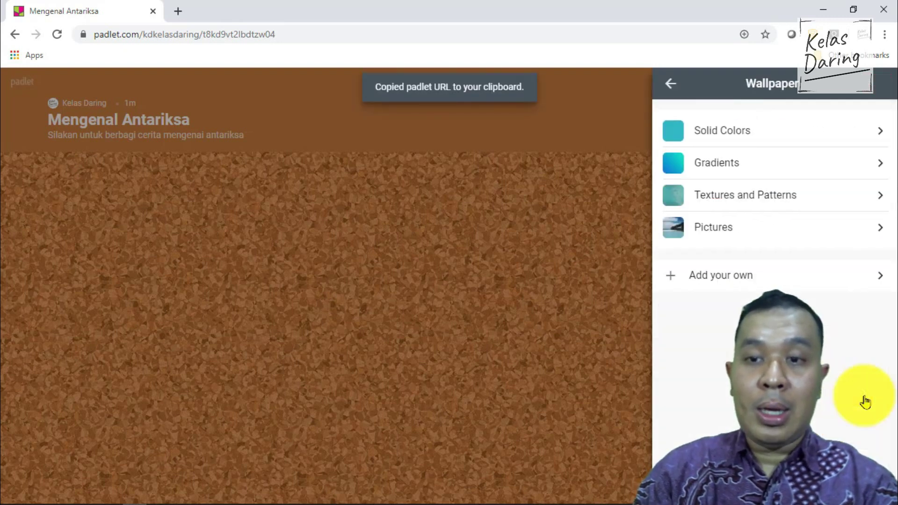
left_click(780, 196)
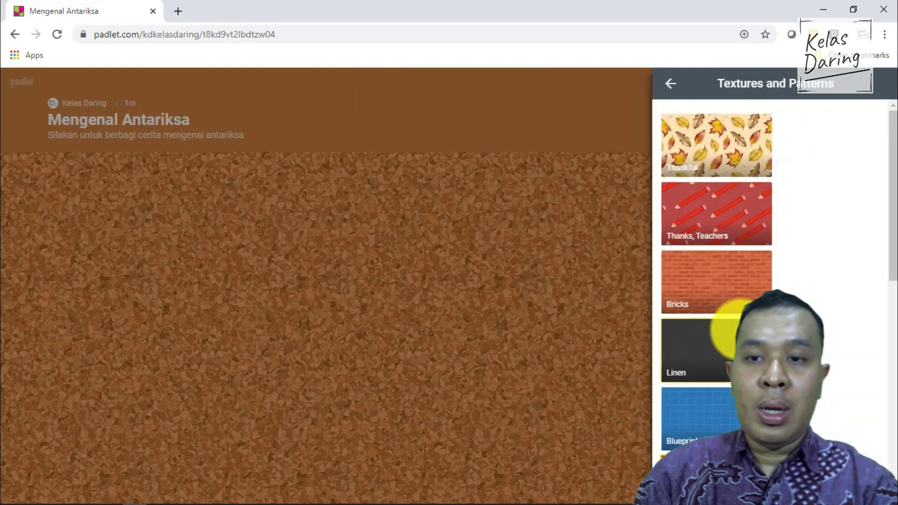
left_click(744, 297)
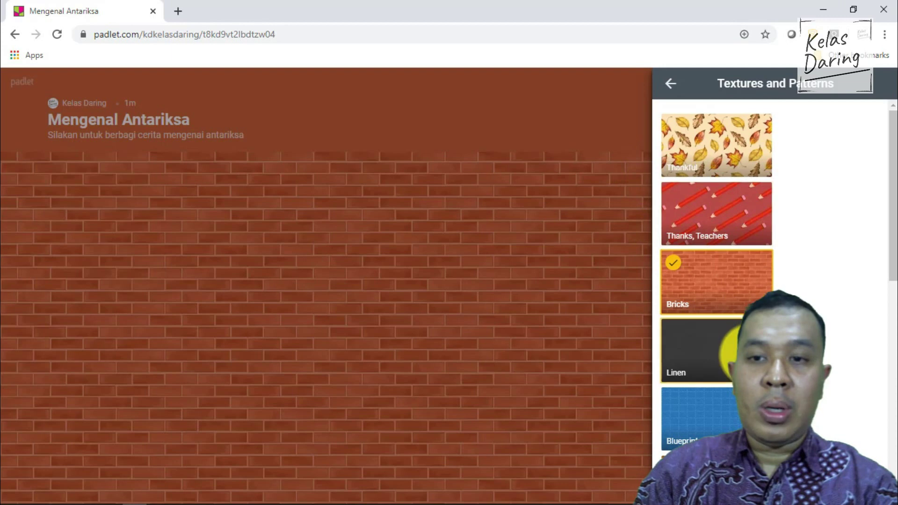
left_click(725, 417)
left_click(682, 136)
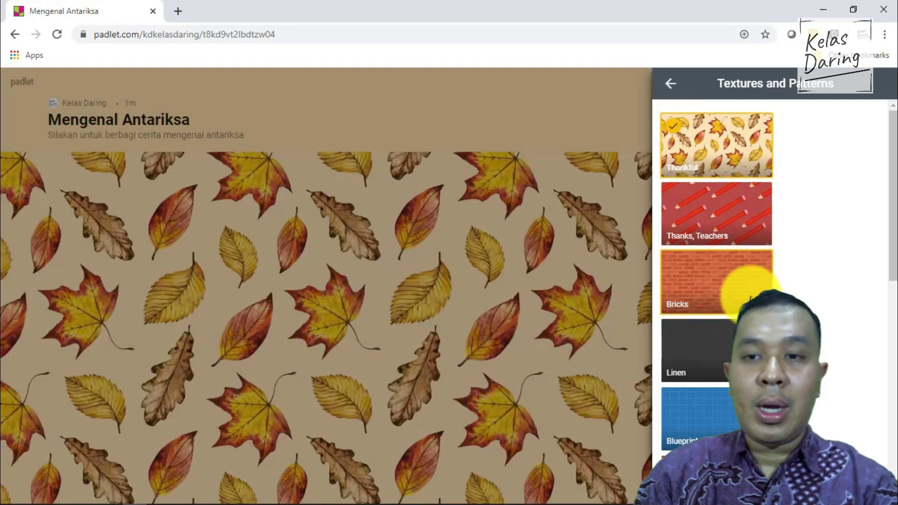
scroll(730, 424, "down", 4)
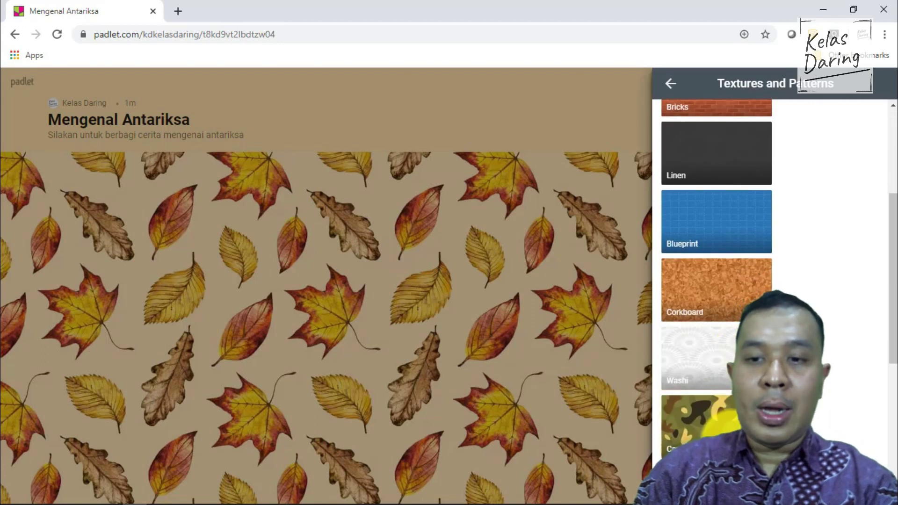
left_click(728, 424)
left_click(715, 487)
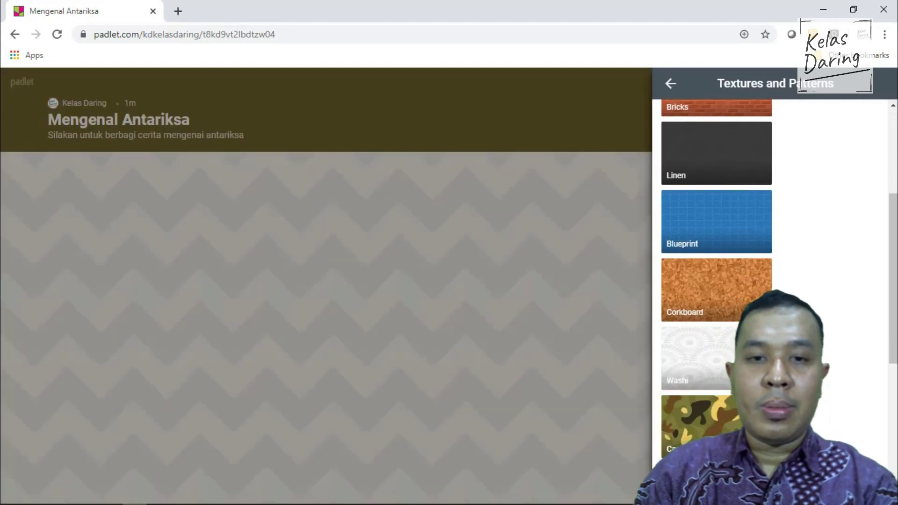
left_click(673, 82)
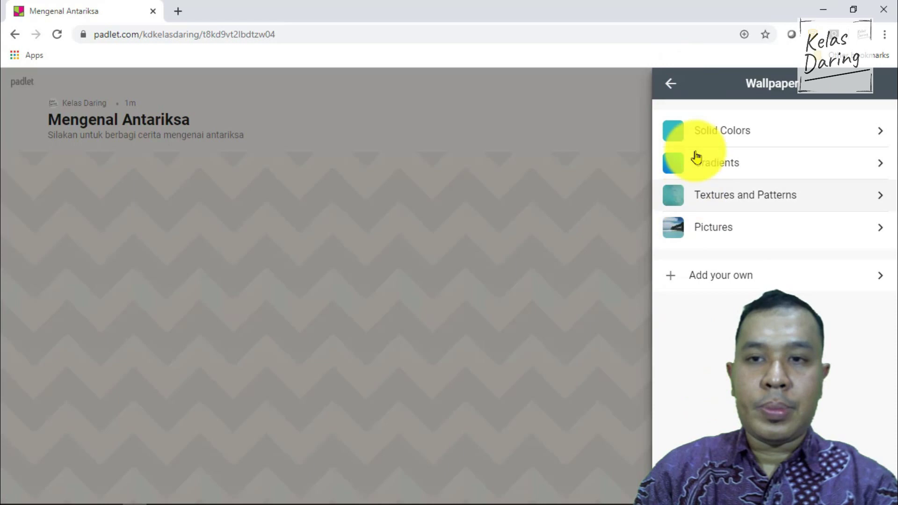
left_click(661, 84)
Set the padlet's appearance to the dark color scheme with the first font style
scroll(767, 234, "down", 3)
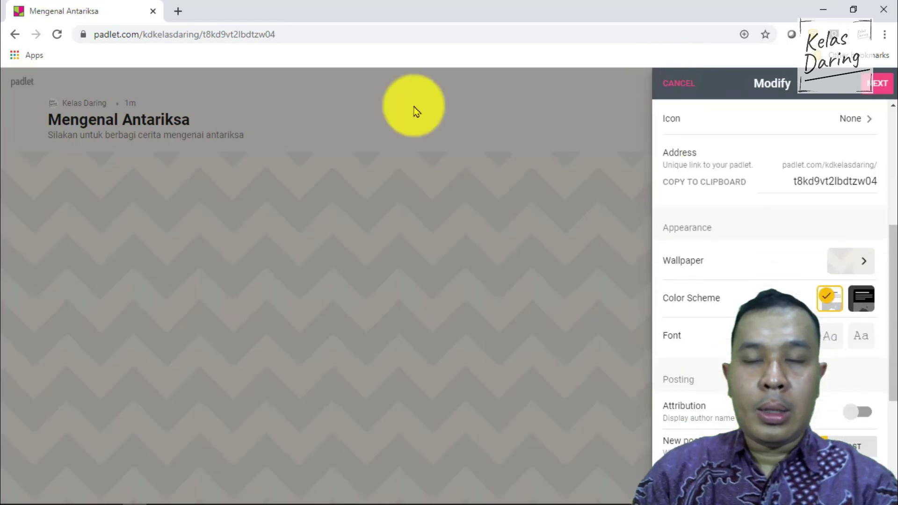
left_click(872, 305)
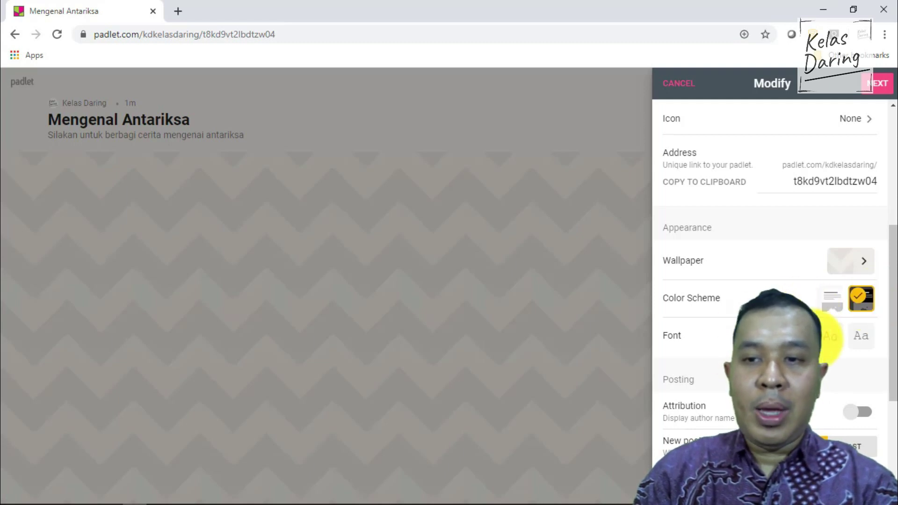
left_click(766, 336)
Review the posting and content filtering options and finish the new padlet's setup
scroll(766, 335, "down", 4)
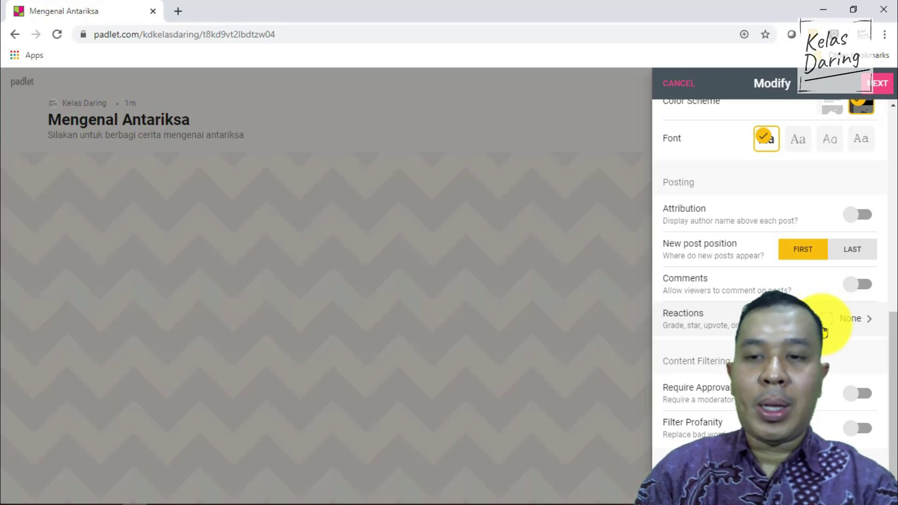
scroll(824, 332, "down", 1)
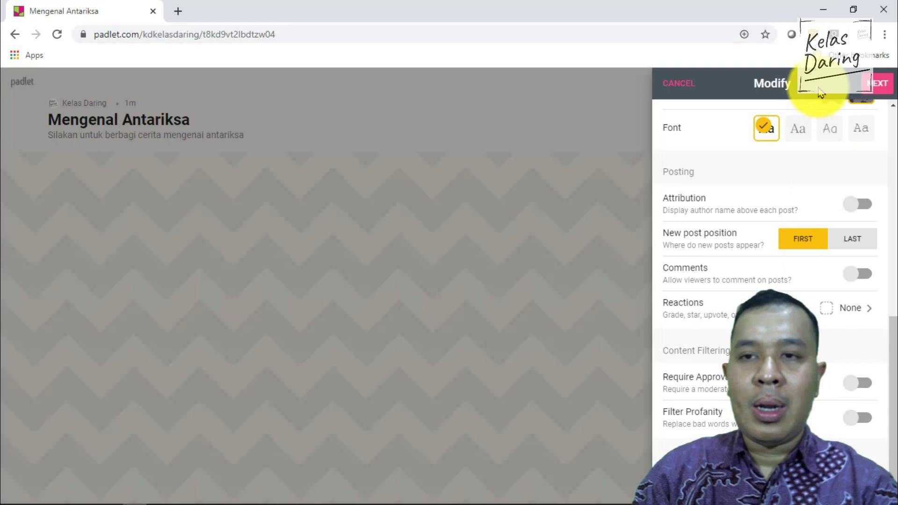
left_click(883, 87)
left_click(790, 265)
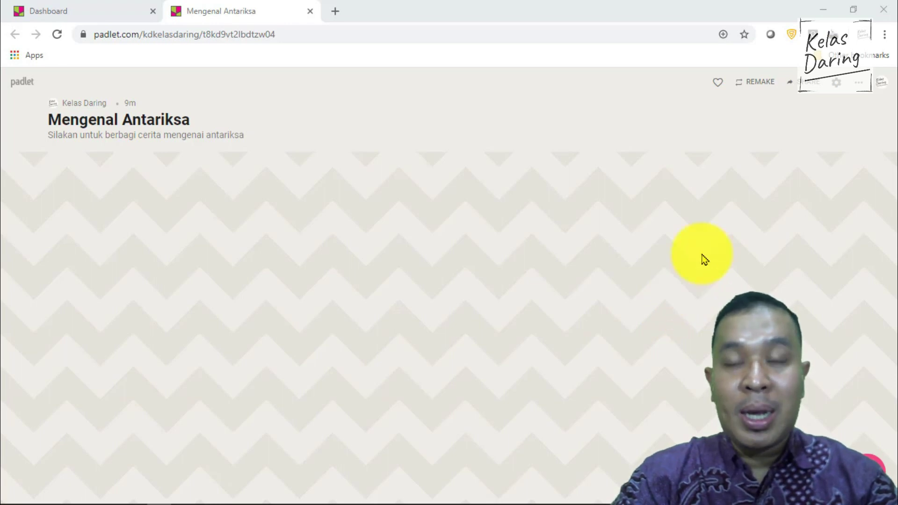
Open the padlet's sharing privacy options, try Password protection, and set the privacy back to Secret
left_click(796, 83)
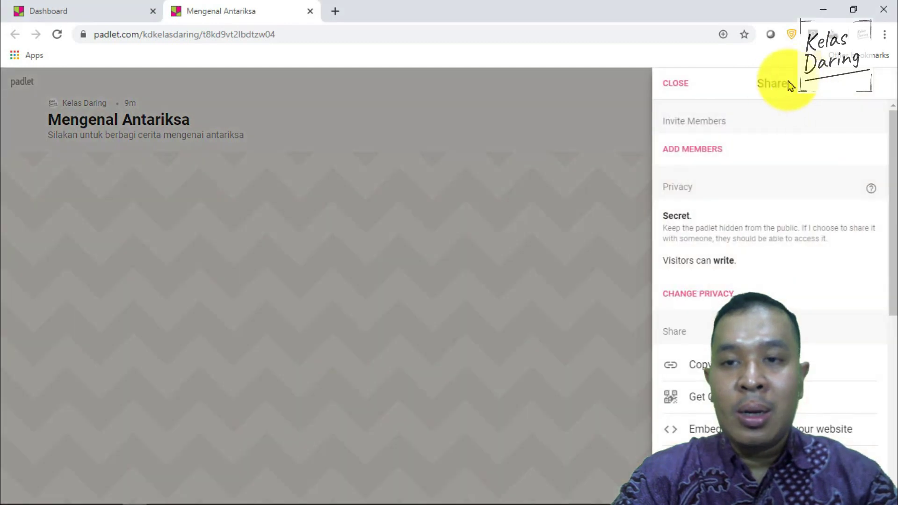
left_click(730, 294)
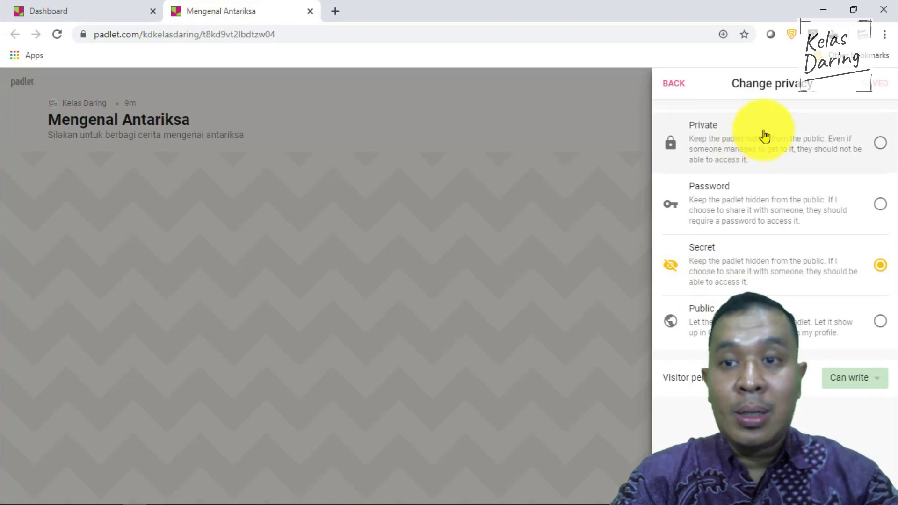
left_click(767, 213)
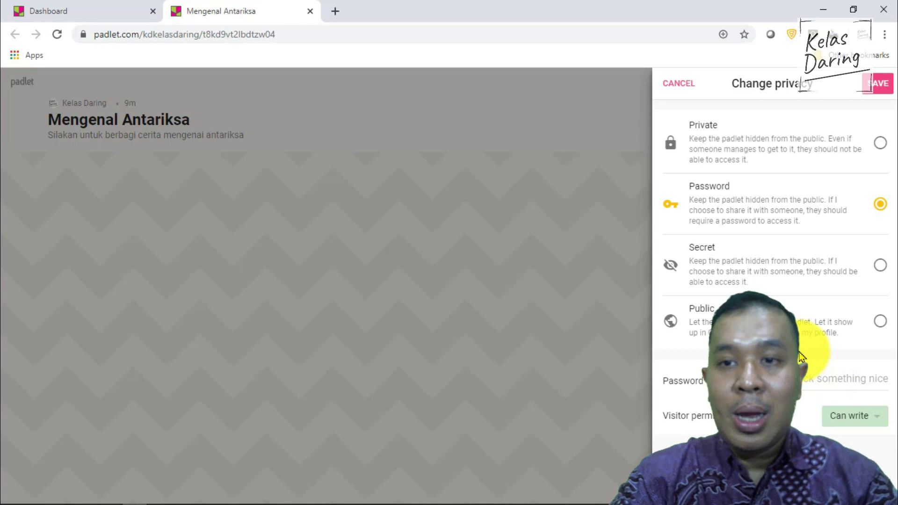
left_click(790, 261)
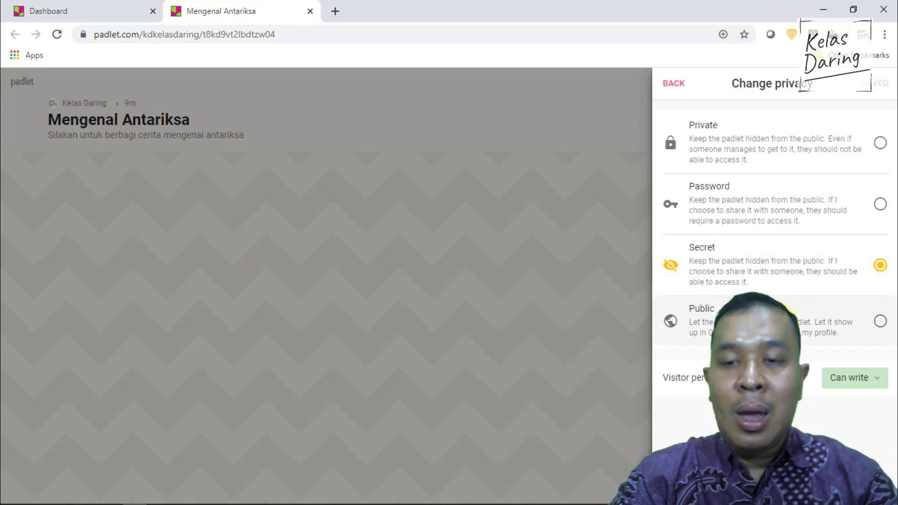
Set the padlet's privacy to Public with the Can write visitor permission, and save the change
left_click(774, 321)
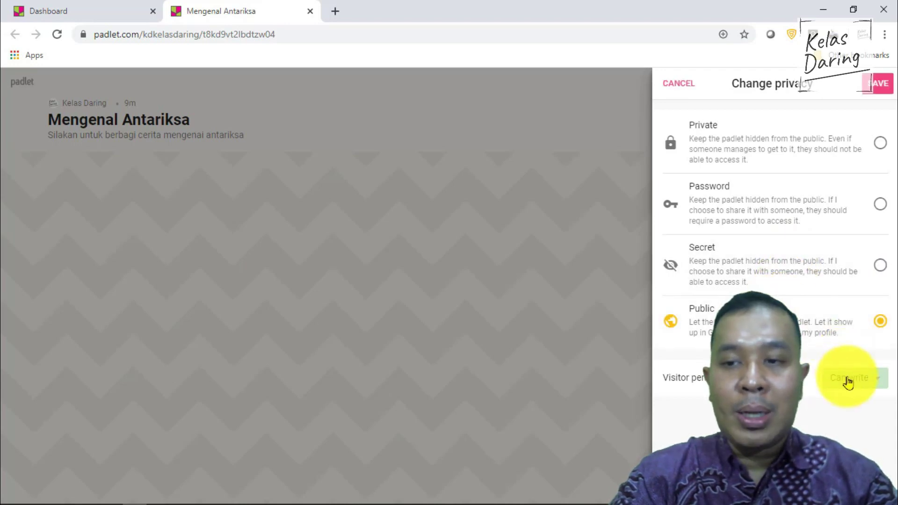
left_click(868, 378)
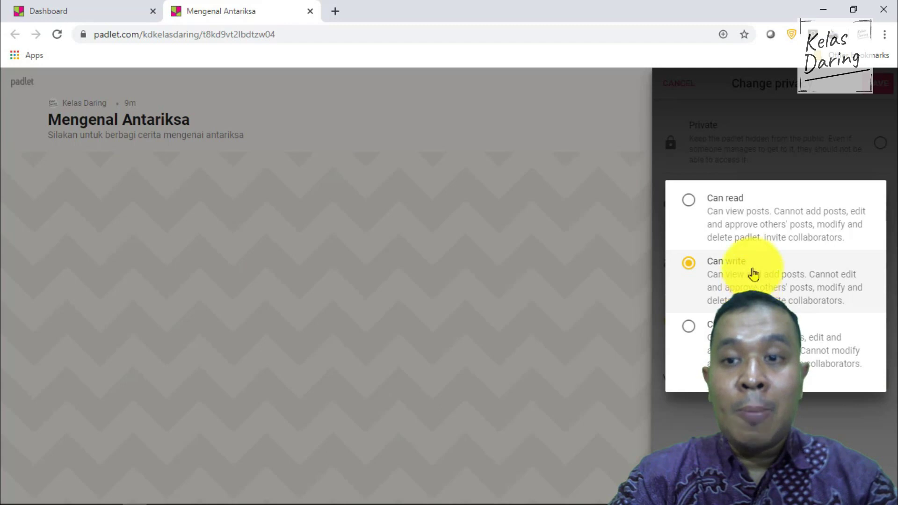
left_click(852, 137)
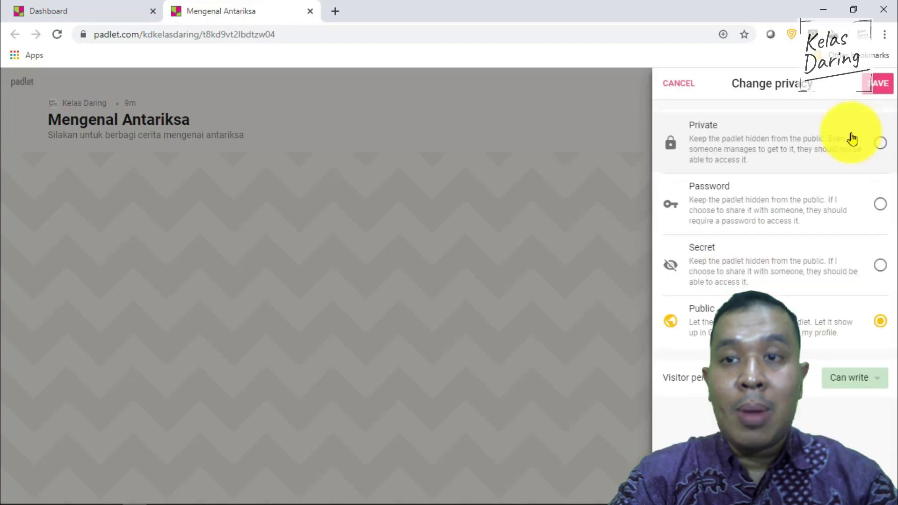
left_click(871, 88)
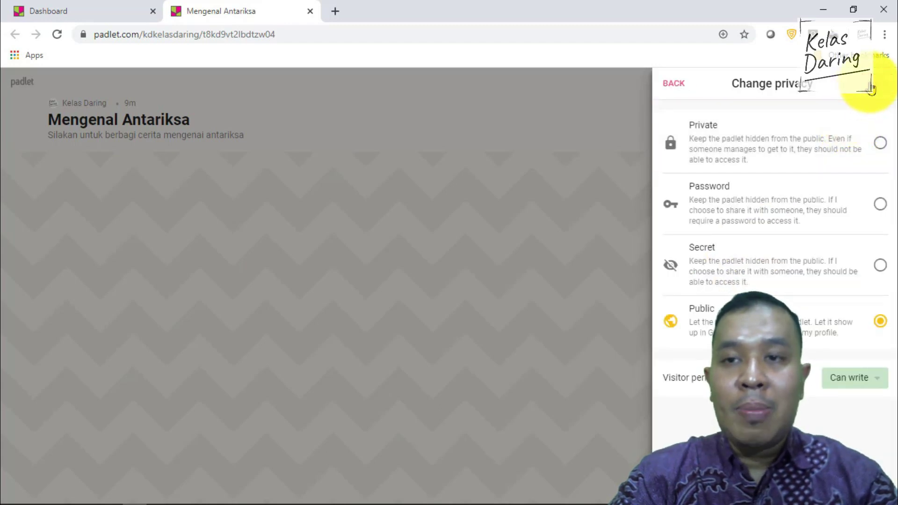
left_click(675, 92)
Copy the padlet's share link and open it in a new incognito window
scroll(861, 350, "down", 3)
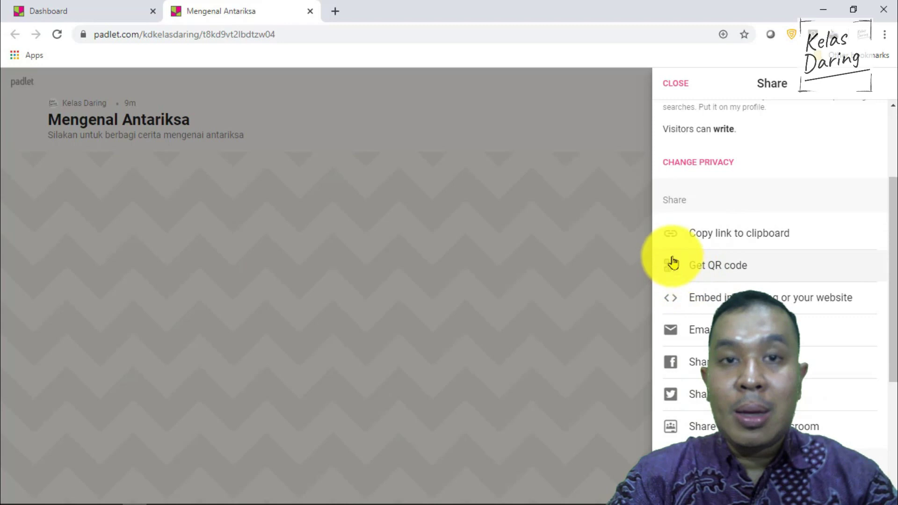
left_click(707, 243)
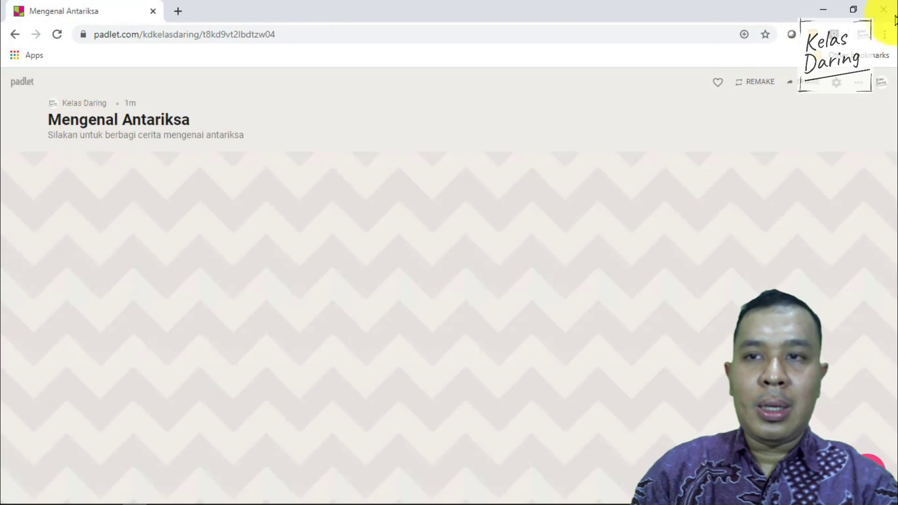
left_click(884, 34)
left_click(840, 84)
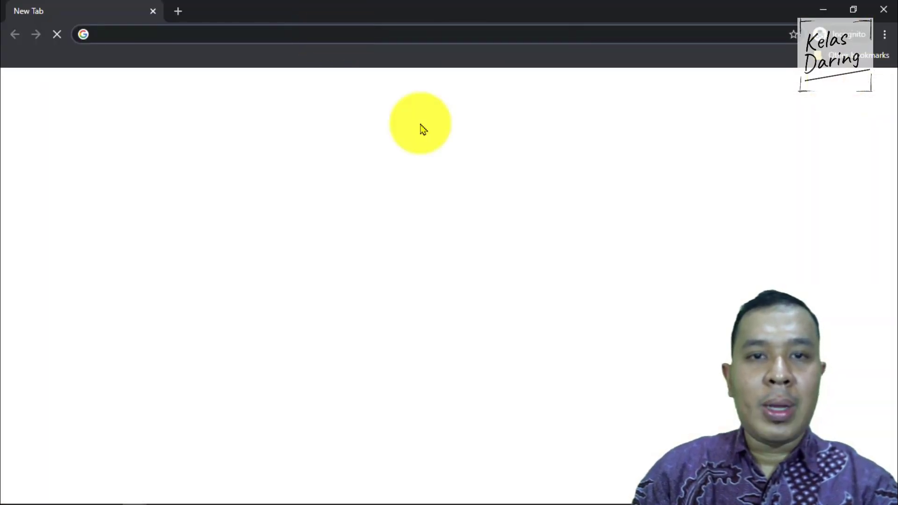
right_click(337, 34)
left_click(420, 128)
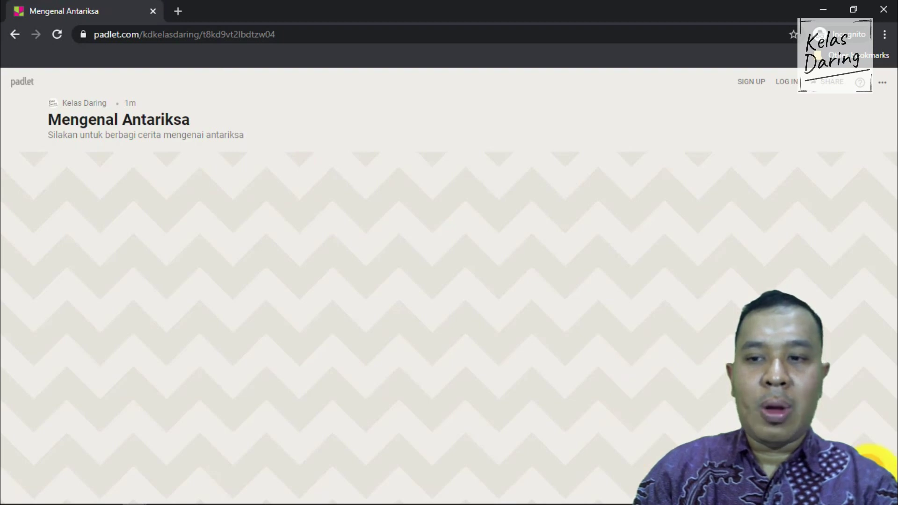
Add a new post titled "Antariksa" with the body text "abc"
left_click(877, 461)
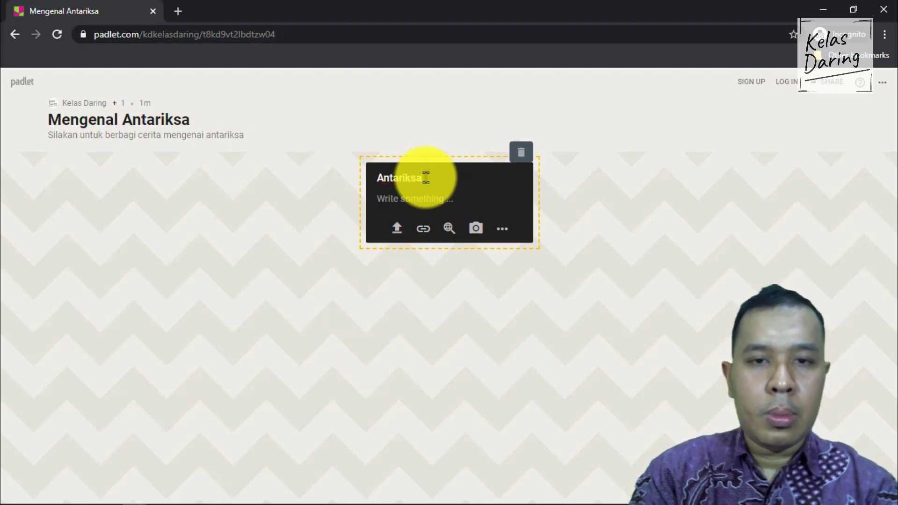
left_click(403, 200)
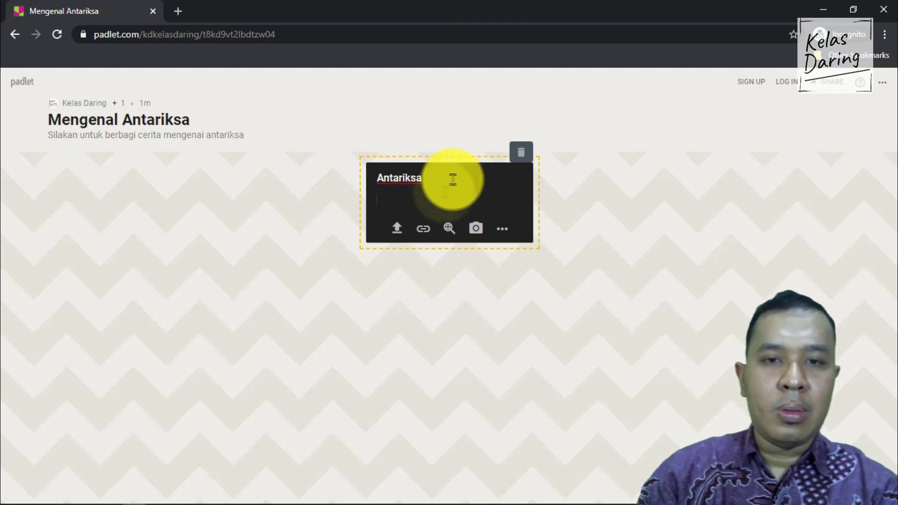
type("abc")
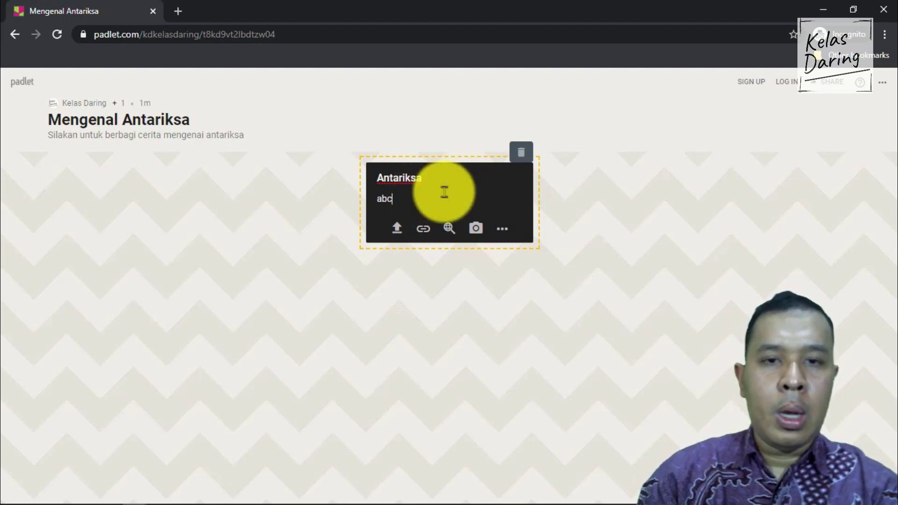
Examine the file upload option for the Antariksa post and leave it without choosing a file
left_click(398, 229)
left_click(814, 197)
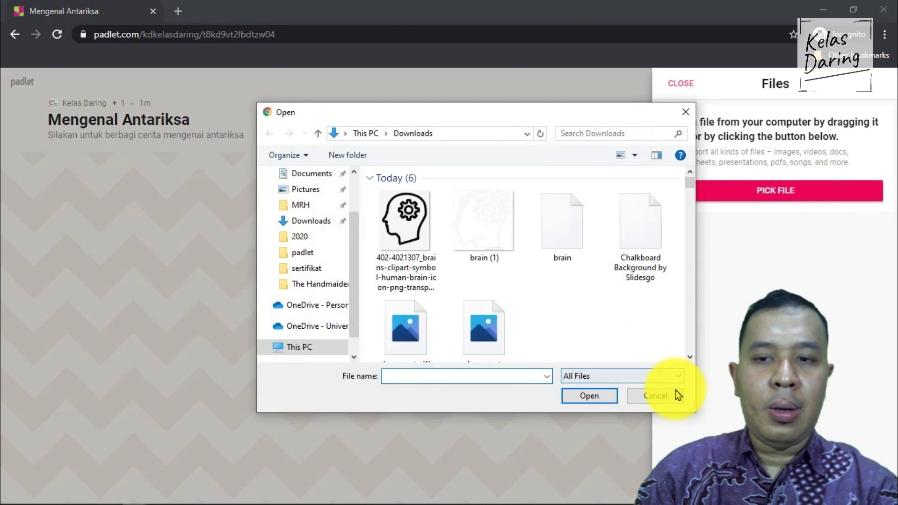
left_click(655, 396)
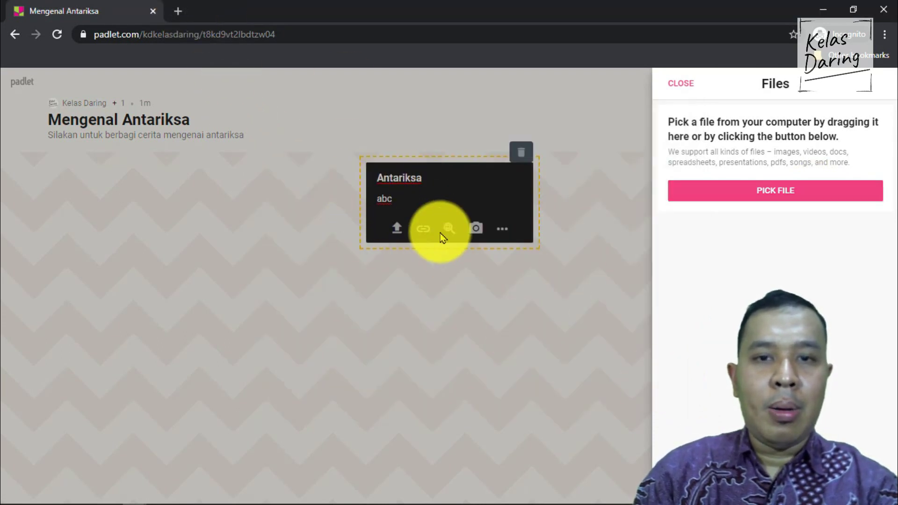
left_click(437, 236)
Start a link attachment for the post and copy the share link of the YouTube video "Perjalanan Menuju Ujung Antariksa"
left_click(423, 230)
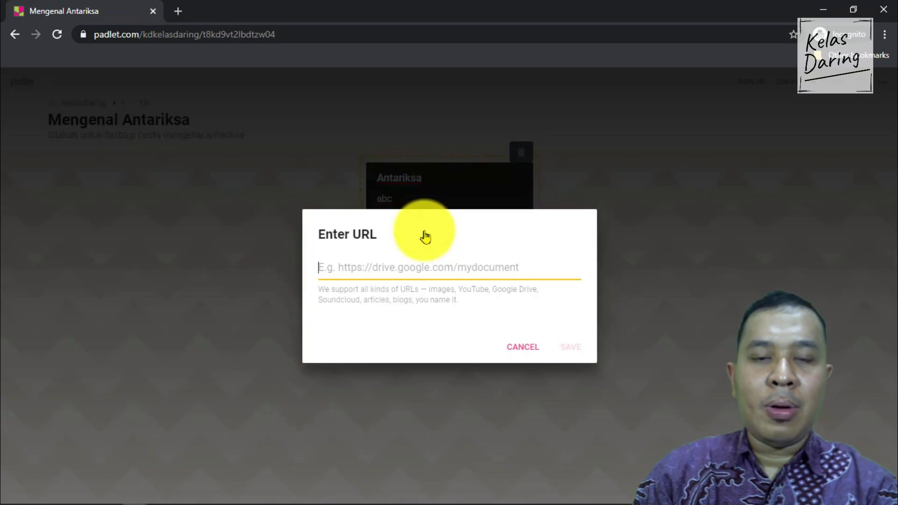
left_click(181, 12)
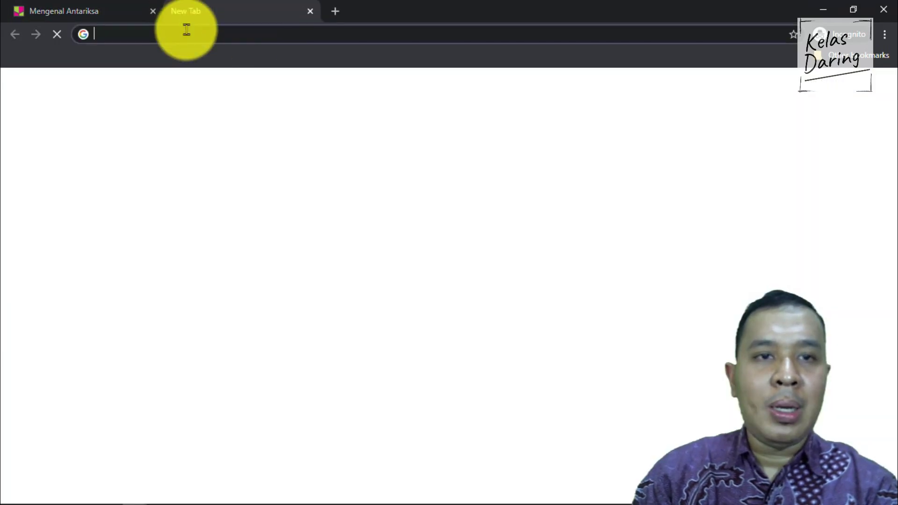
type("youtube.com")
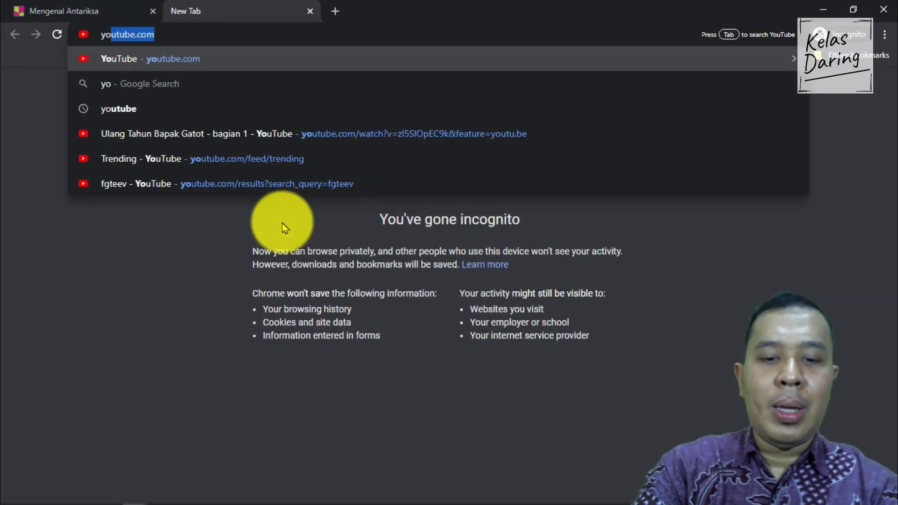
key("Return")
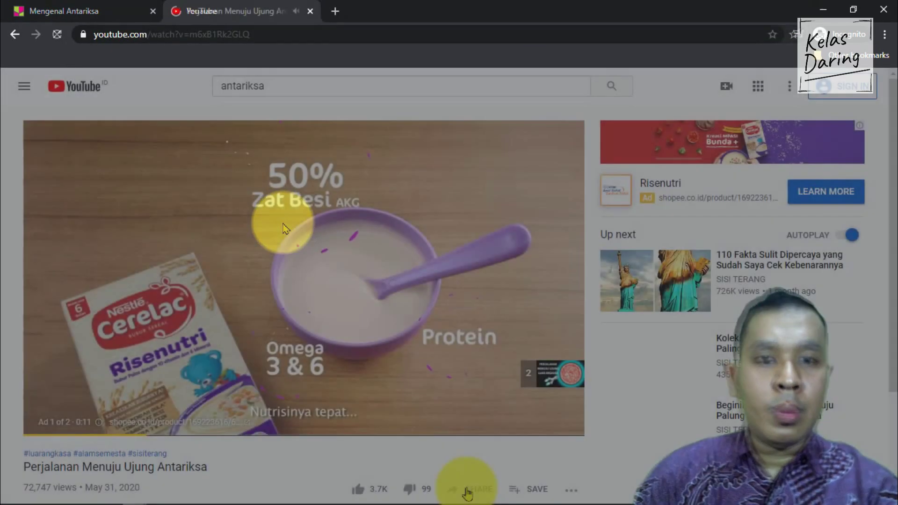
left_click(468, 488)
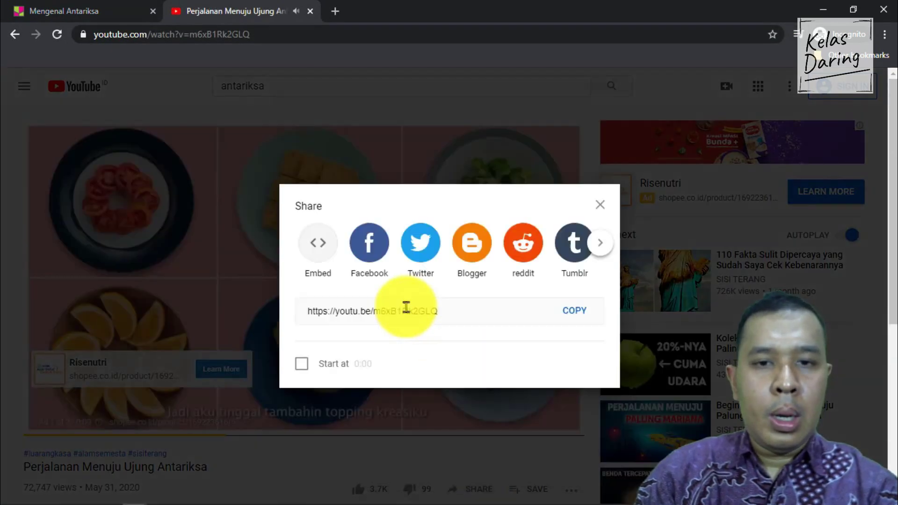
left_click(581, 312)
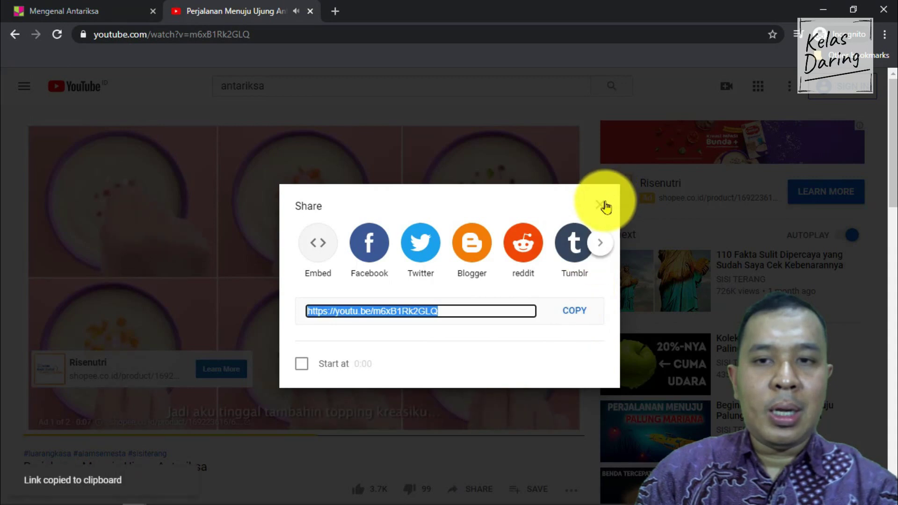
left_click(600, 205)
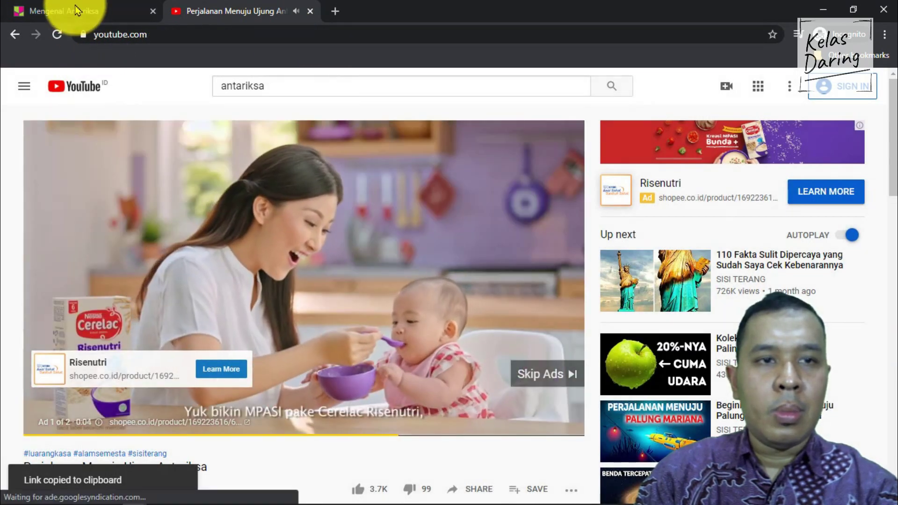
Attach the copied YouTube link to the Antariksa post and finish the post
left_click(75, 11)
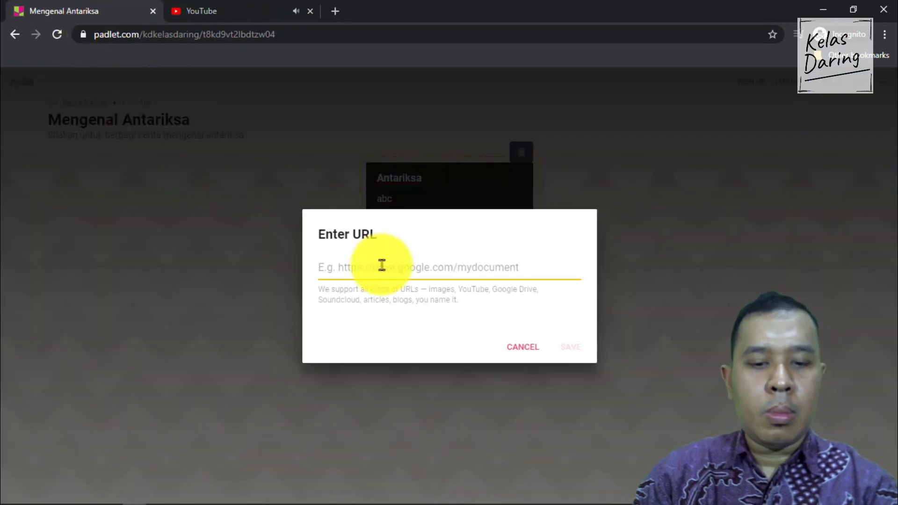
key("ctrl+v")
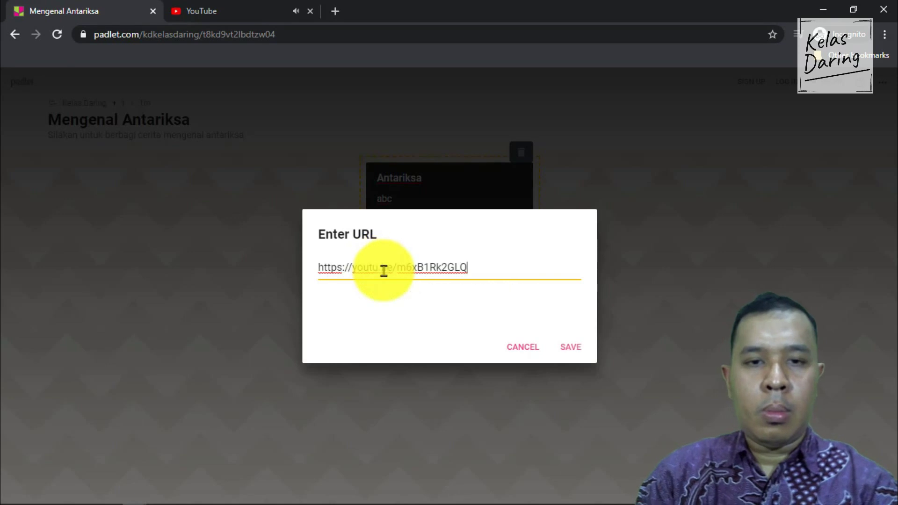
left_click(573, 347)
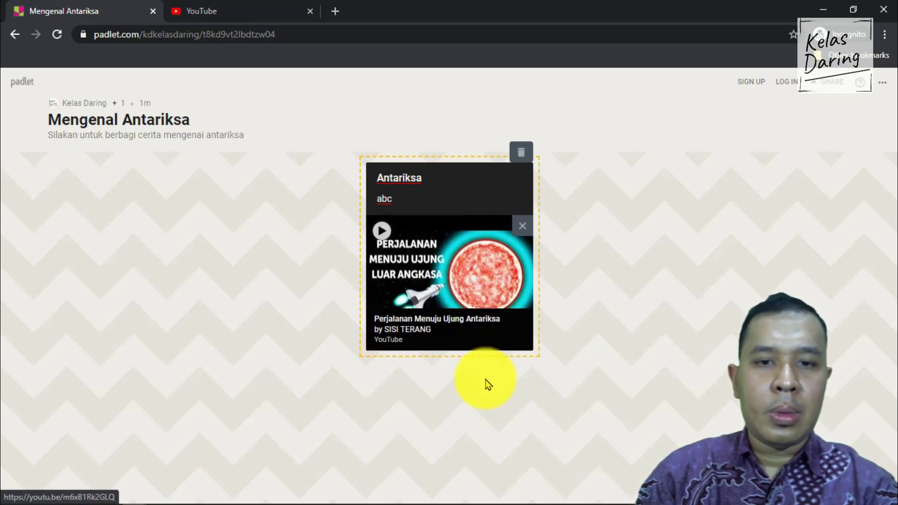
left_click(581, 345)
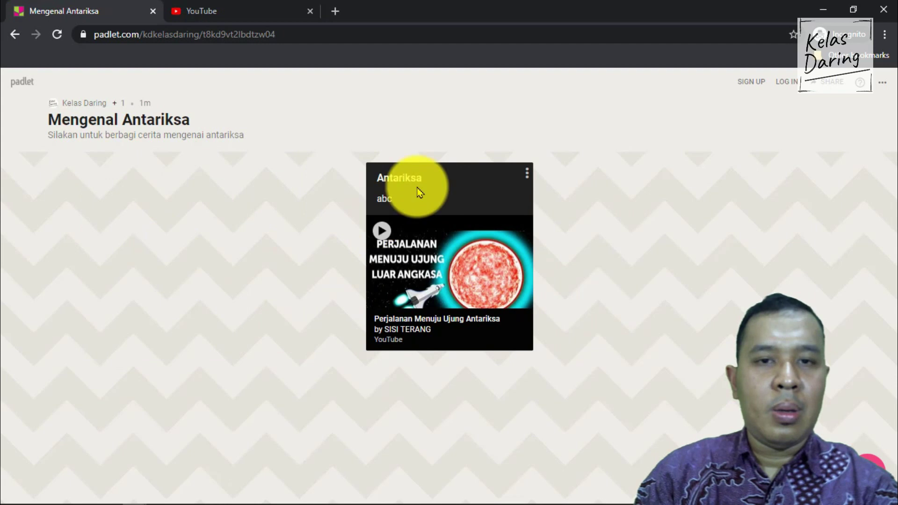
Add a second post titled "Luar Angkasa Penuh Bintang" with a starry image found by searching images for "luar angkasa"
left_click(876, 460)
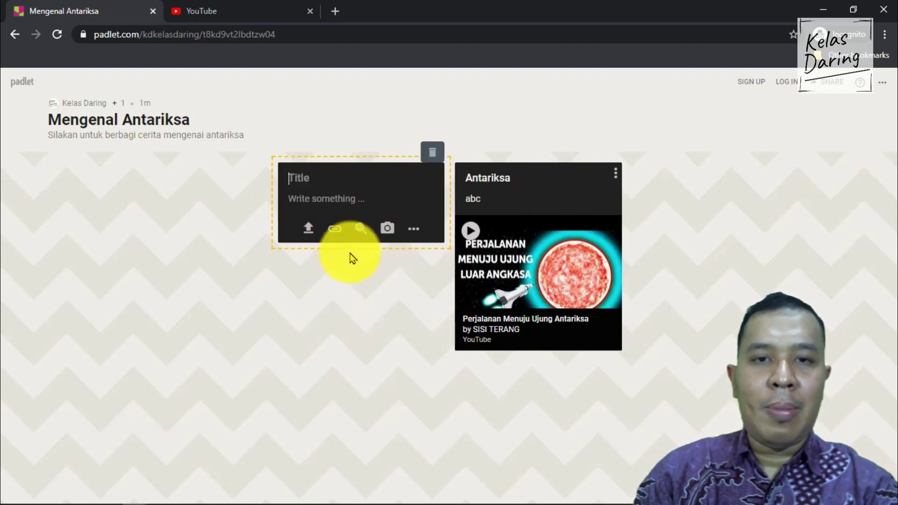
left_click(360, 229)
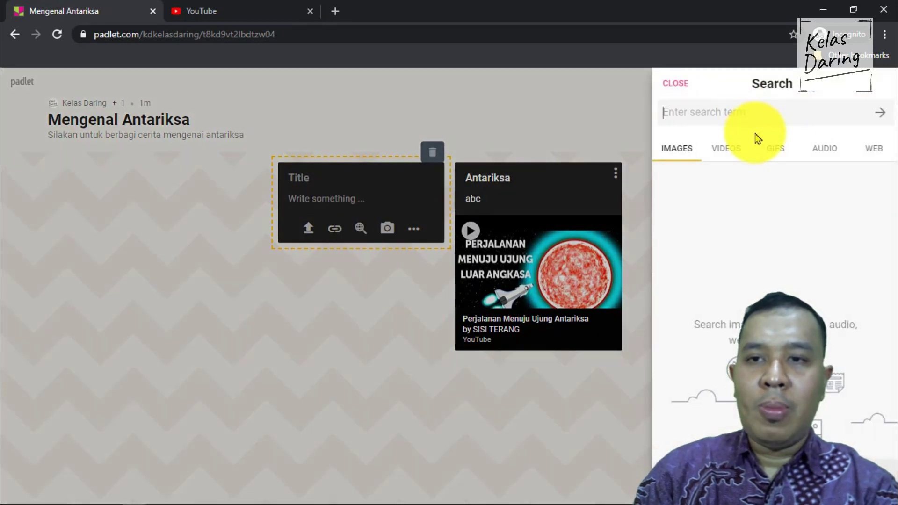
left_click(737, 114)
type("luar angkasa")
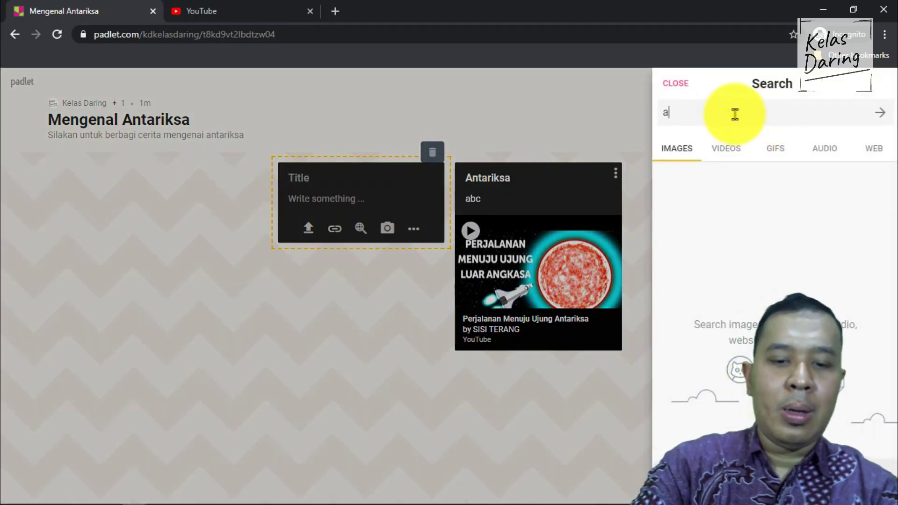
key("Return")
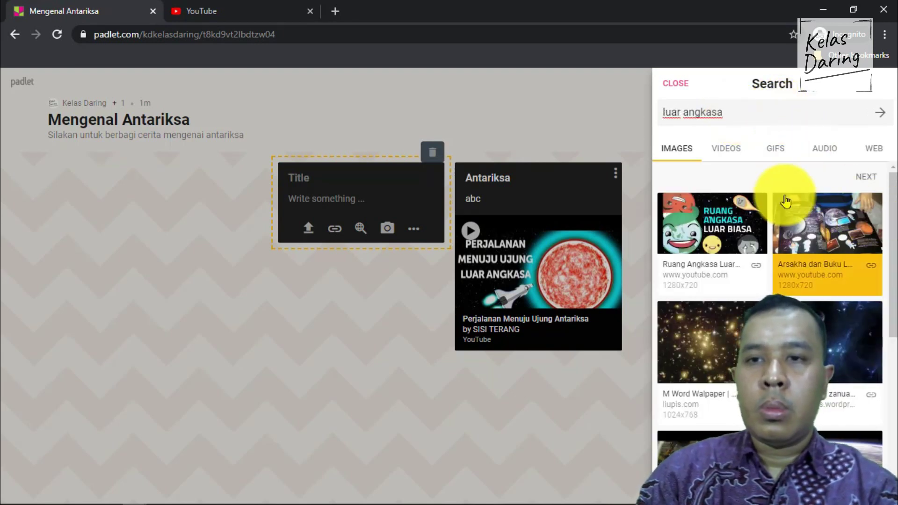
left_click(731, 371)
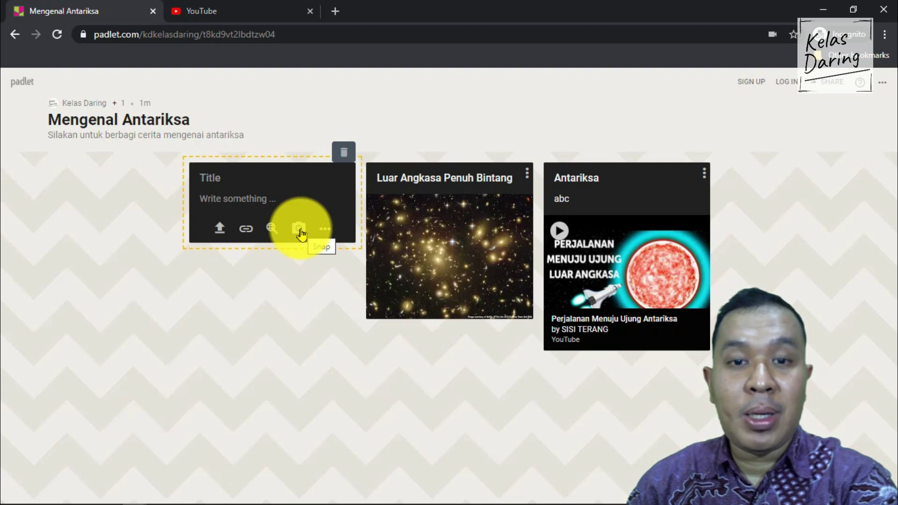
Review the full list of attachment types for the empty third post, and discard that post
left_click(326, 229)
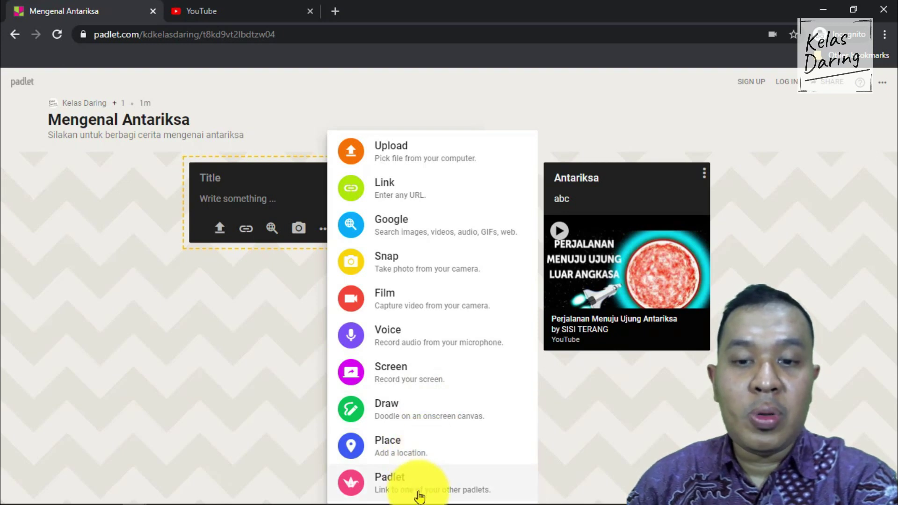
left_click(257, 411)
left_click(344, 153)
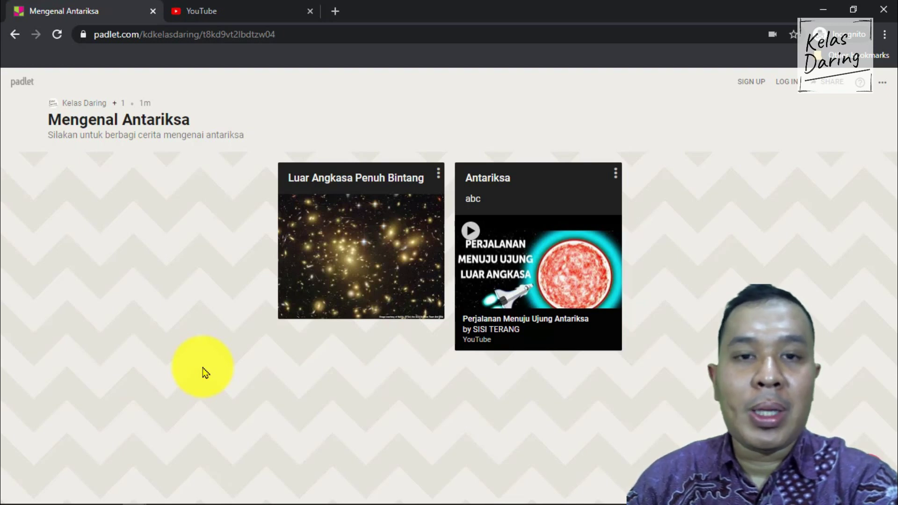
Switch back to the signed-in browser window, reload the padlet, and return to the Padlet dashboard
mouse_move(178, 500)
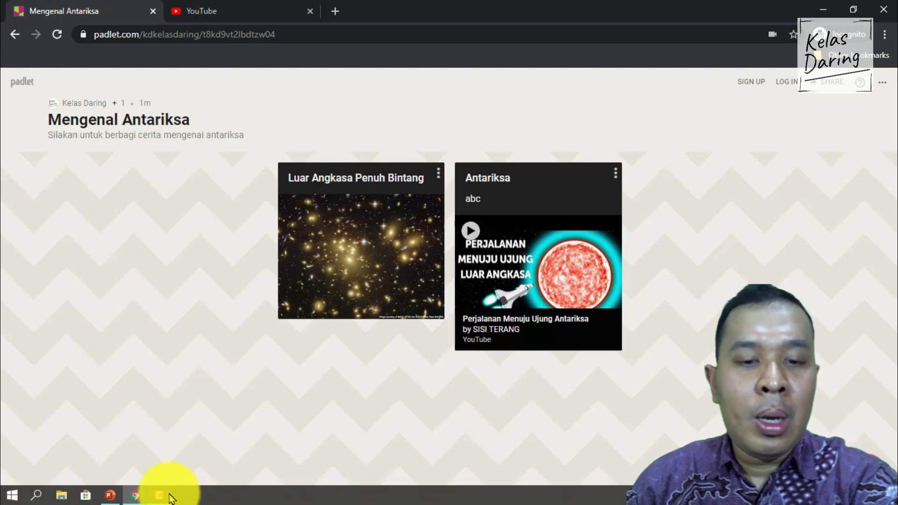
mouse_move(135, 499)
left_click(110, 445)
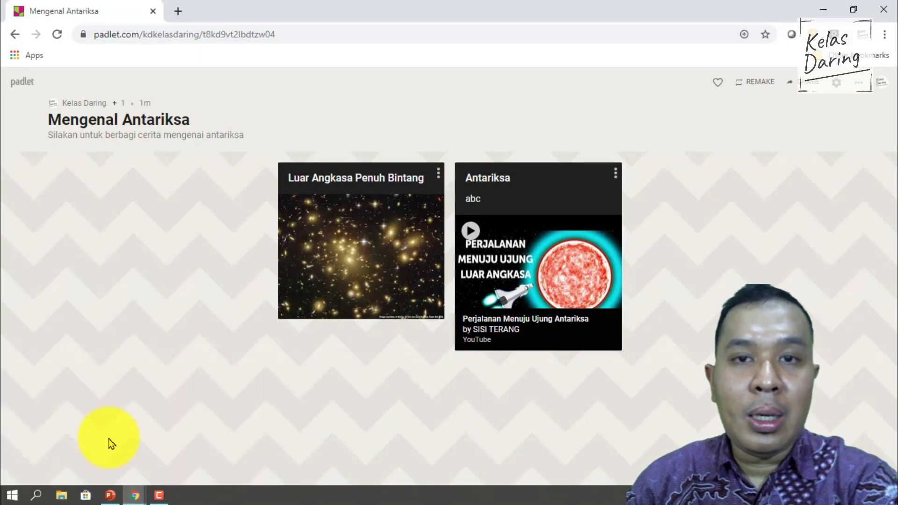
left_click(59, 36)
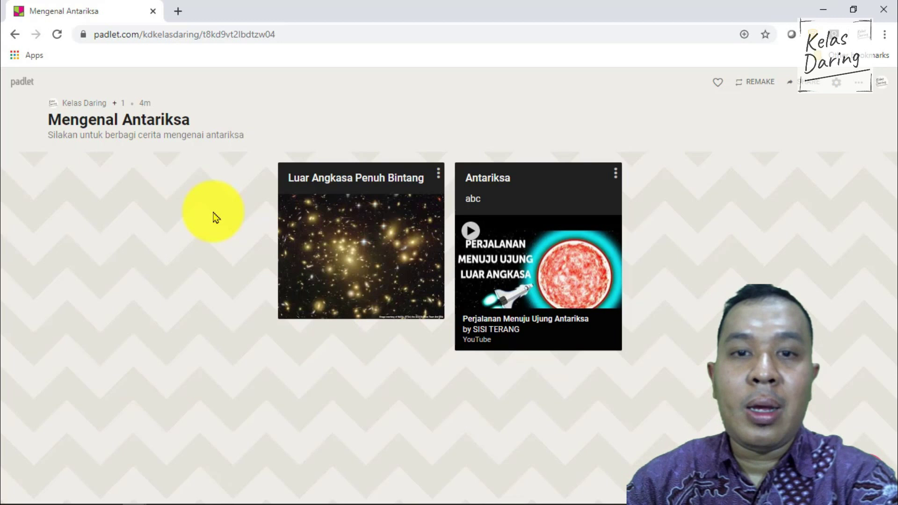
left_click(27, 89)
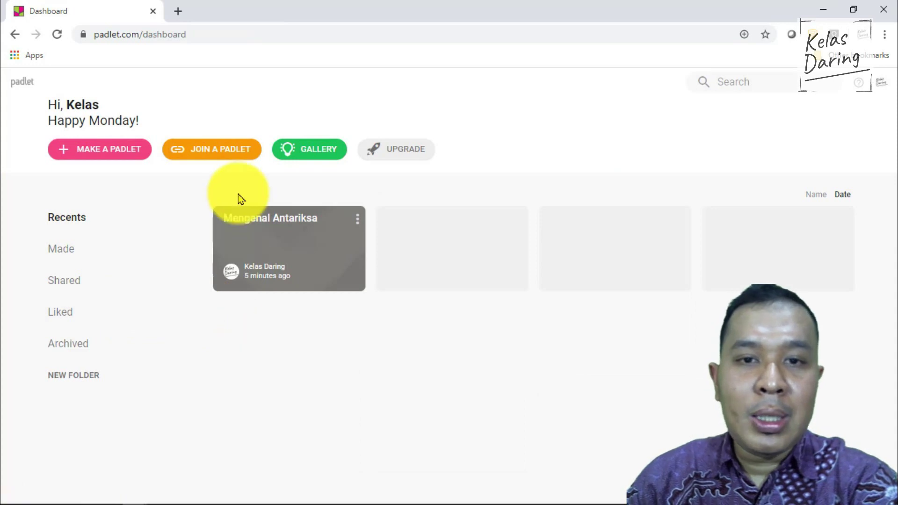
View the prompt for joining a padlet by URL, dismiss it, and review the Upgrade to Pro features and plans
left_click(232, 156)
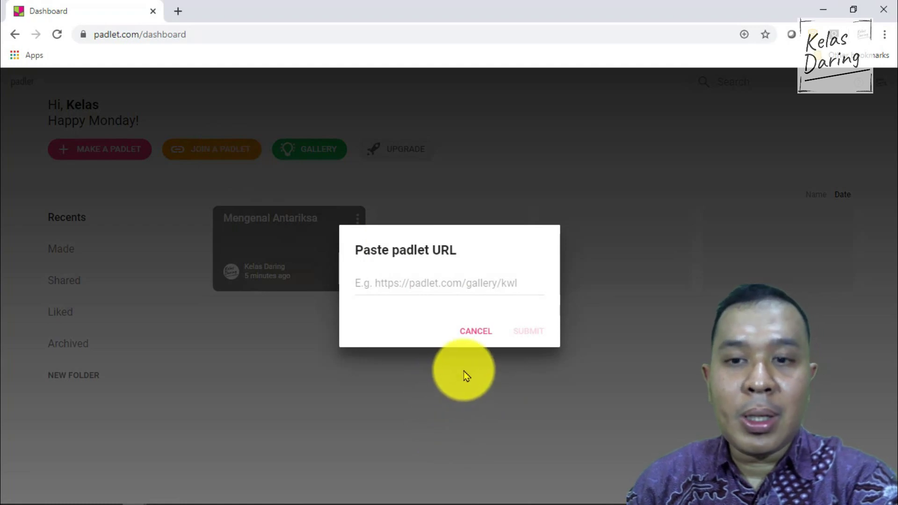
left_click(473, 338)
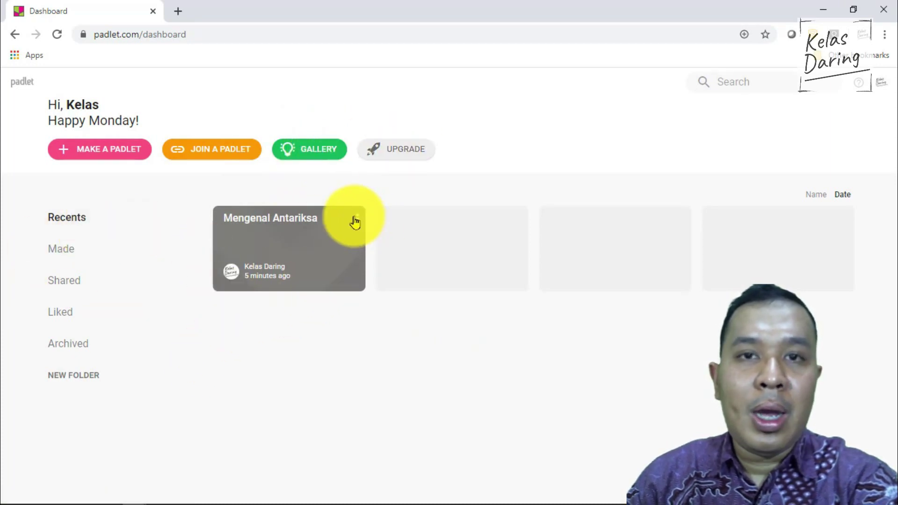
left_click(388, 157)
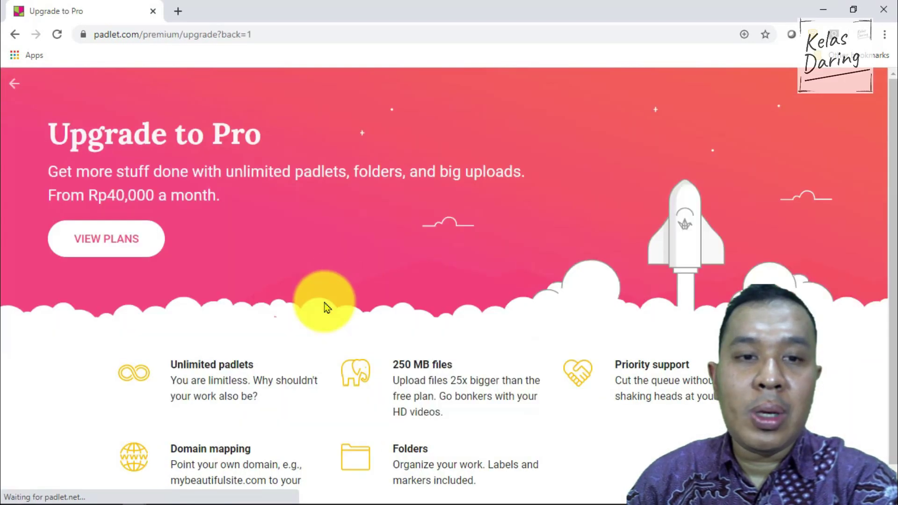
scroll(330, 292, "down", 1)
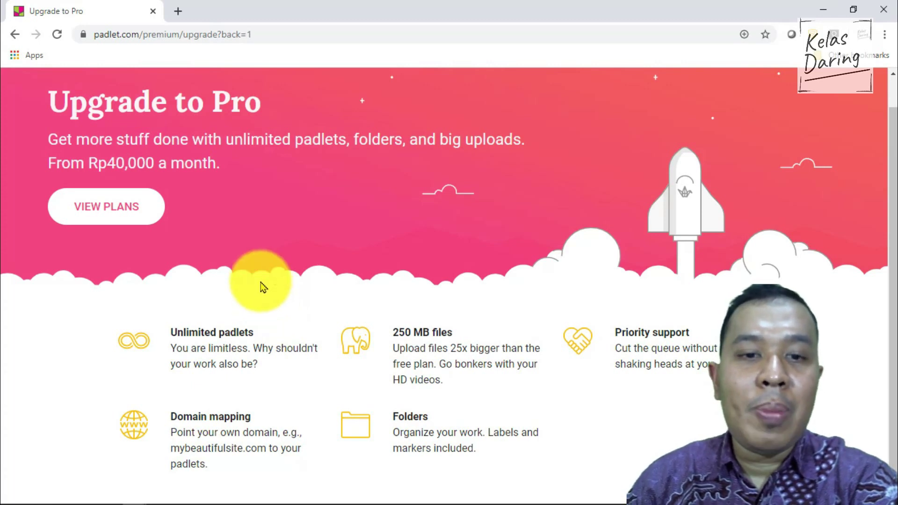
left_click(123, 217)
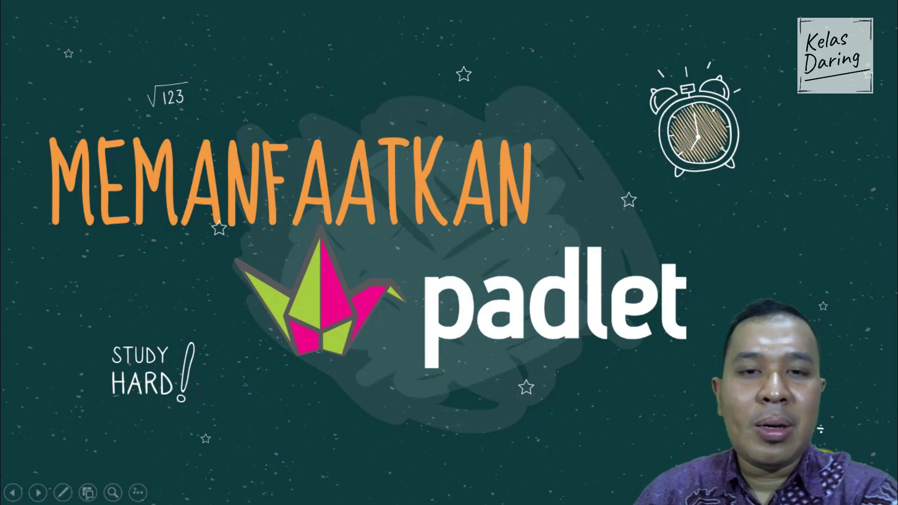
left_click(675, 400)
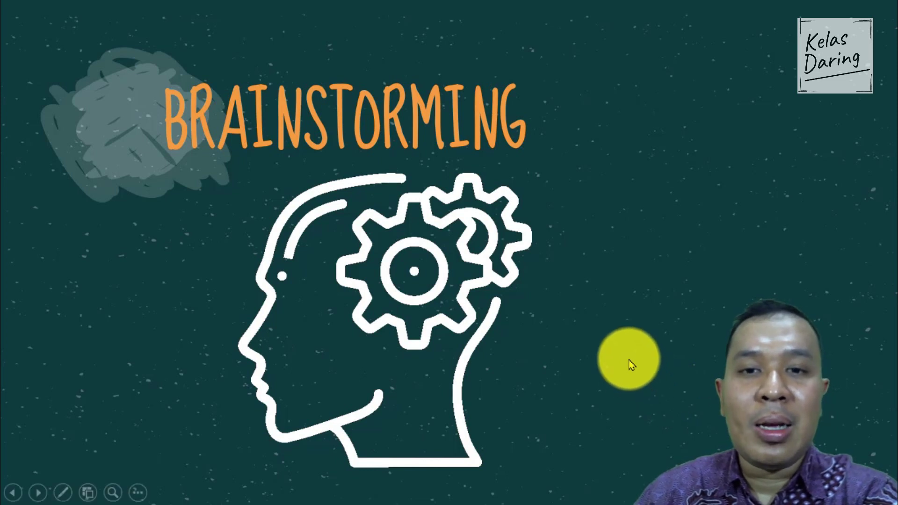
left_click(629, 360)
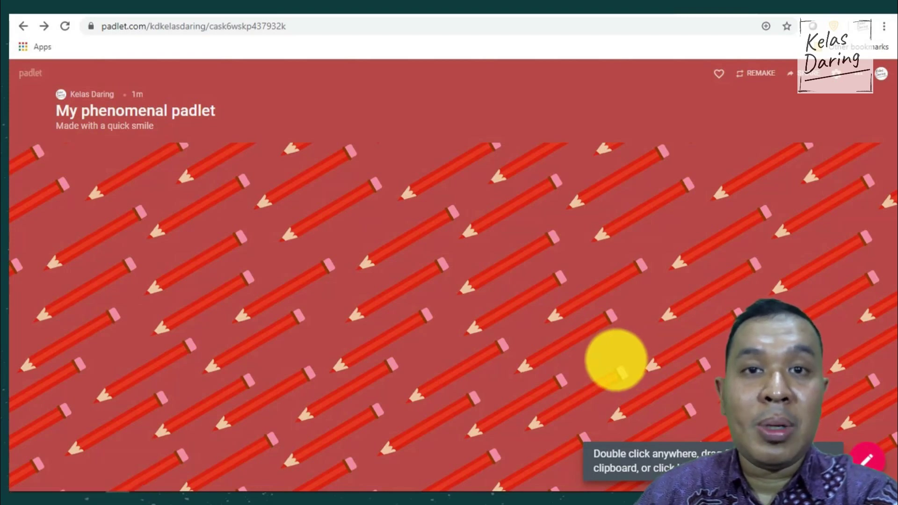
left_click(615, 359)
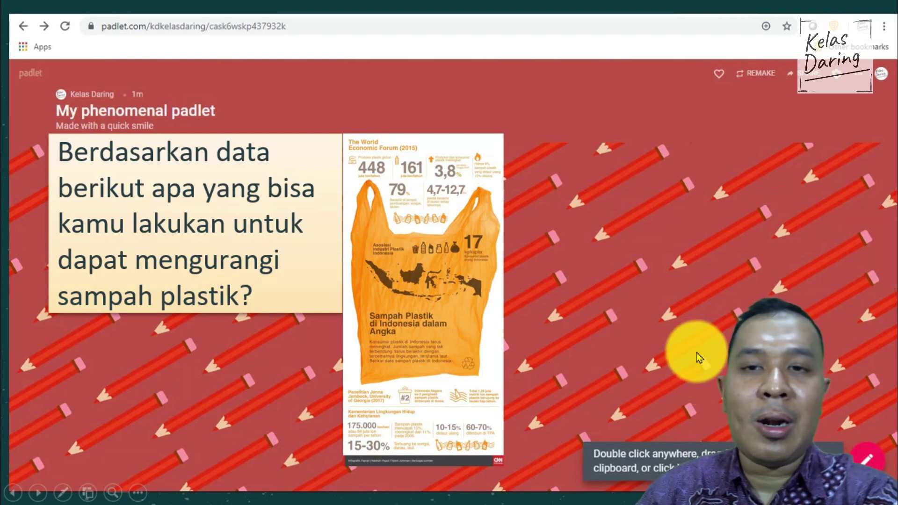
left_click(691, 315)
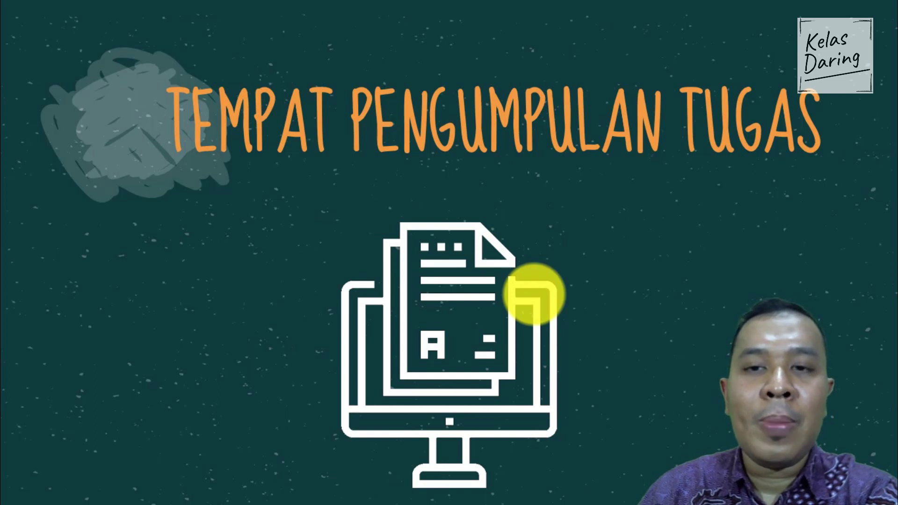
key("Right")
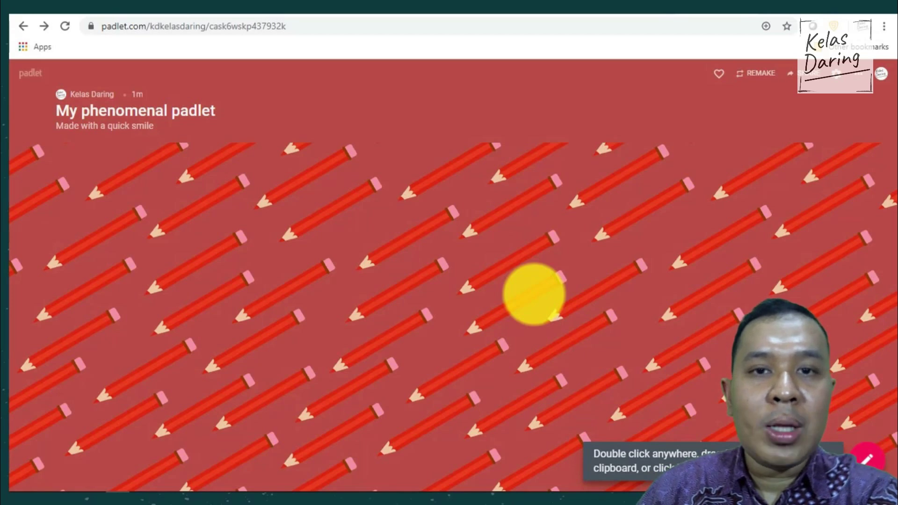
key("Right")
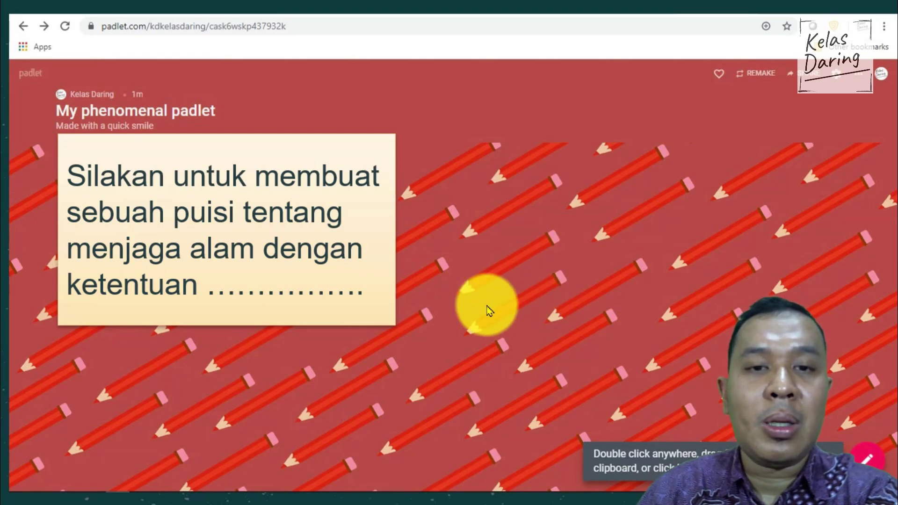
left_click(471, 327)
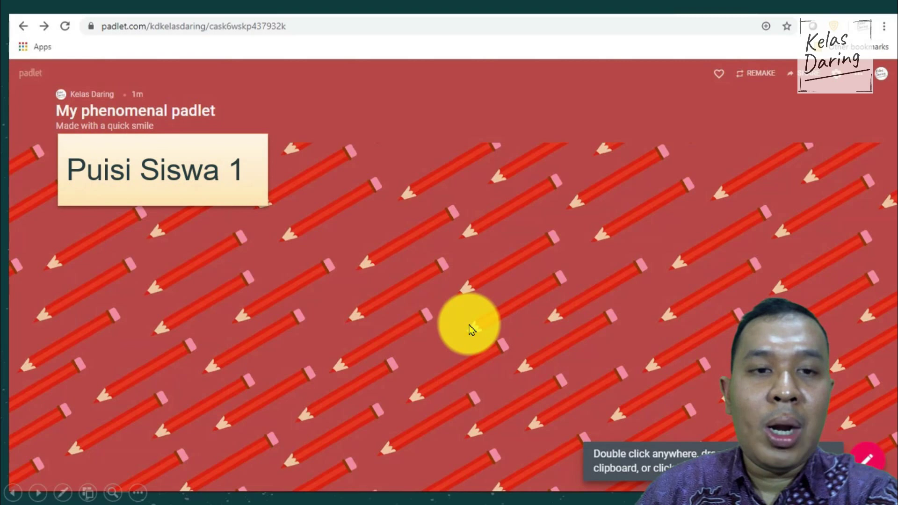
left_click(470, 327)
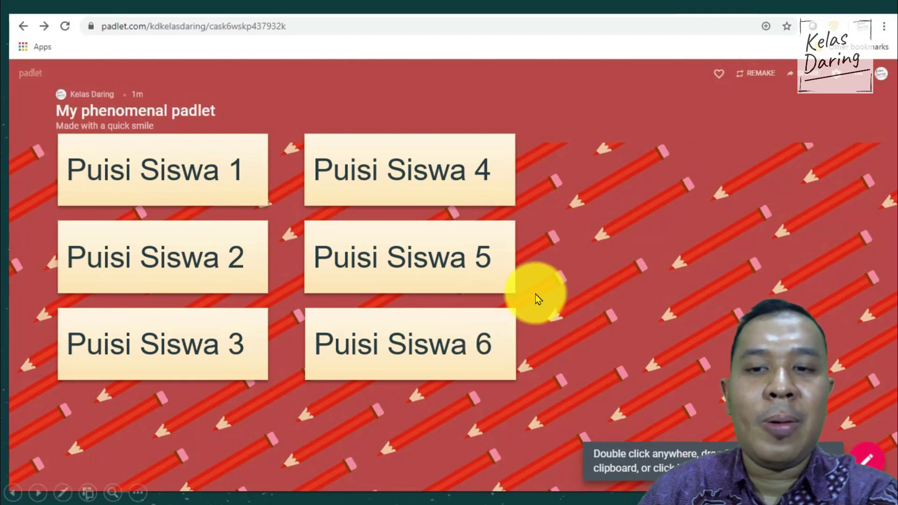
left_click(570, 304)
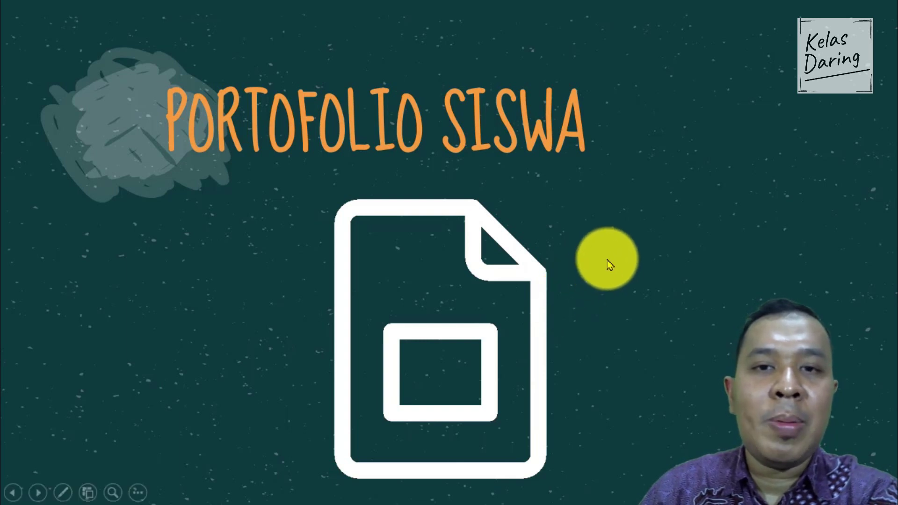
left_click(616, 282)
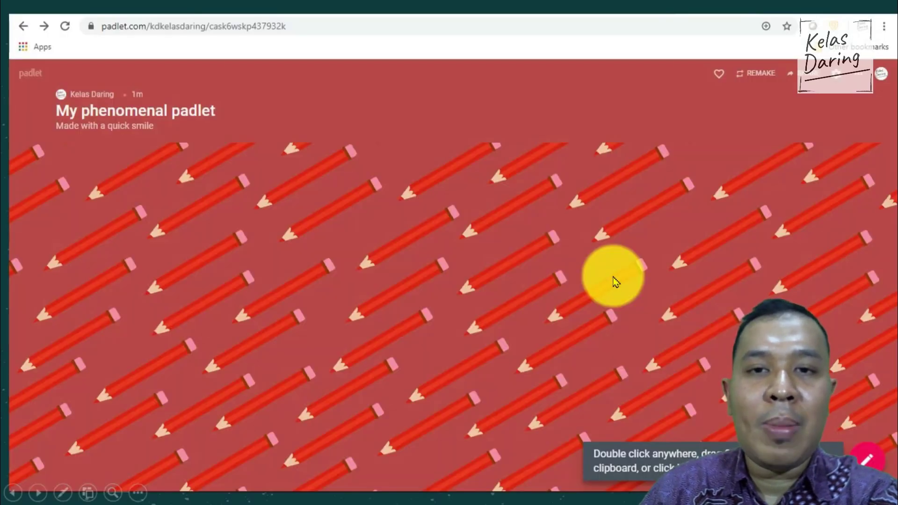
left_click(467, 323)
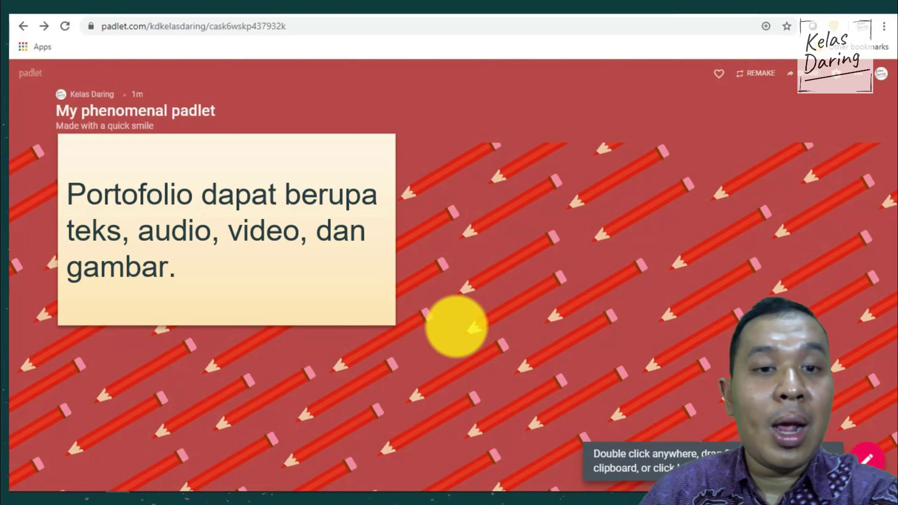
left_click(423, 305)
left_click(421, 305)
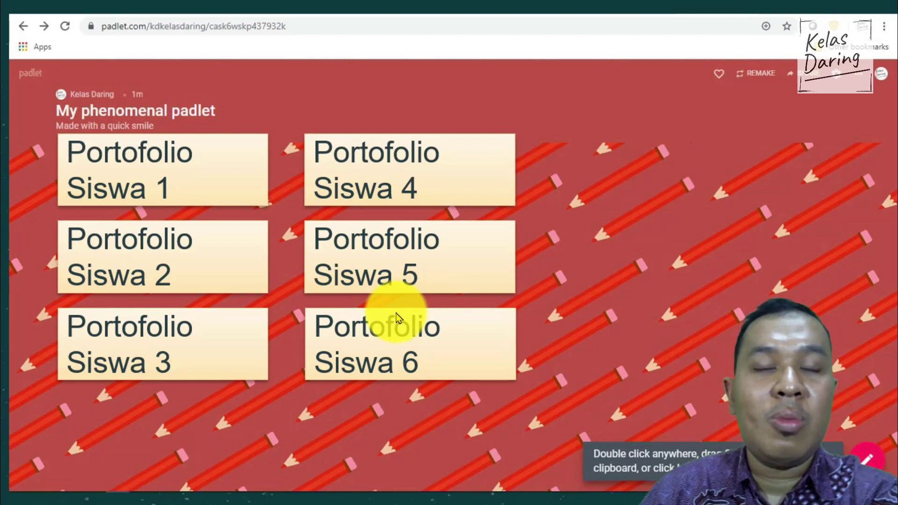
left_click(474, 305)
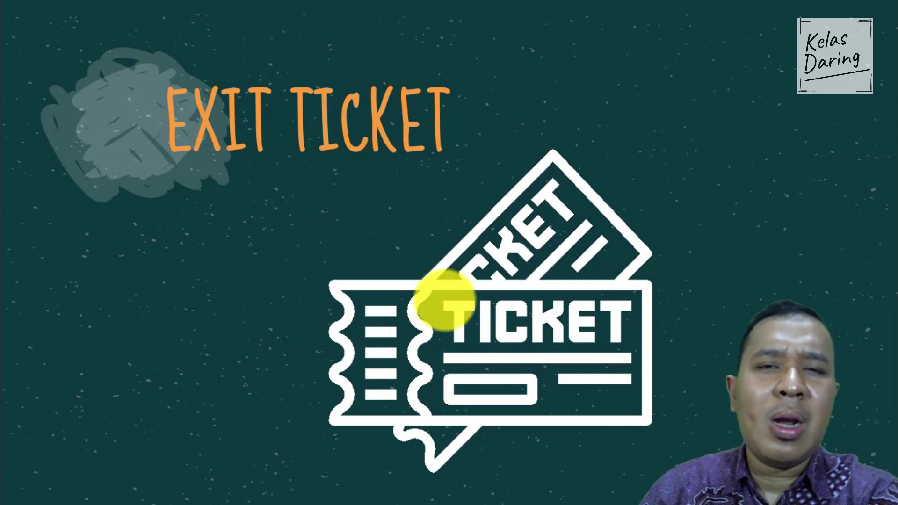
left_click(421, 246)
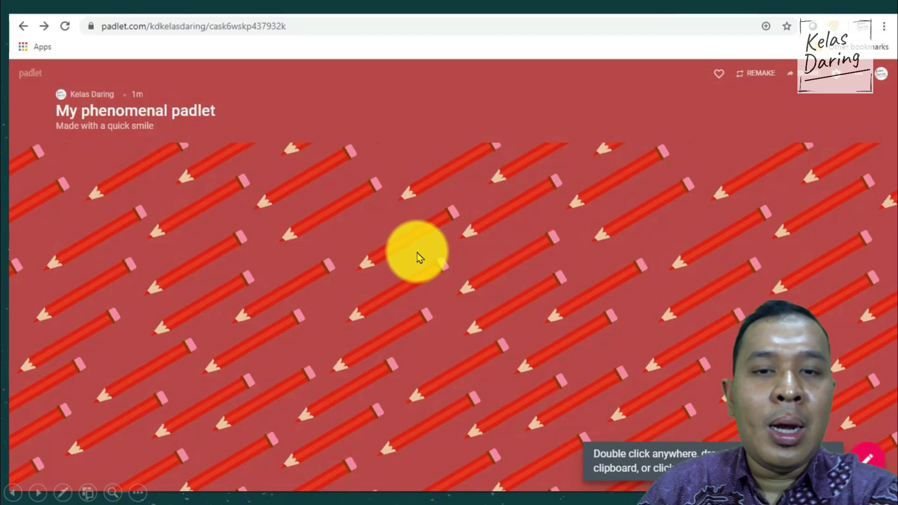
left_click(414, 258)
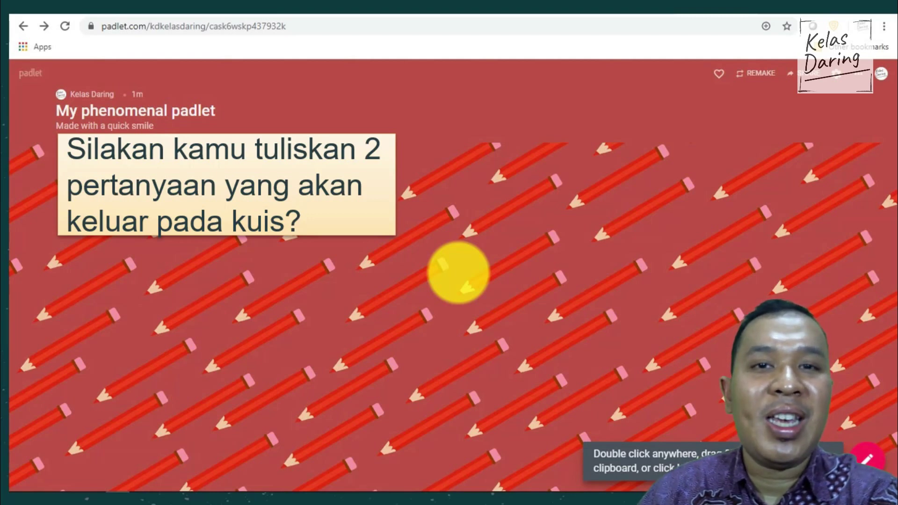
left_click(366, 325)
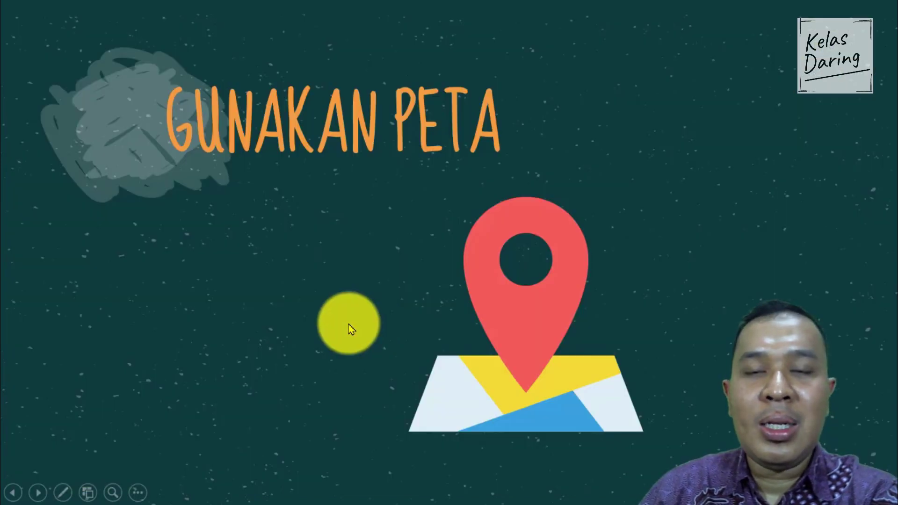